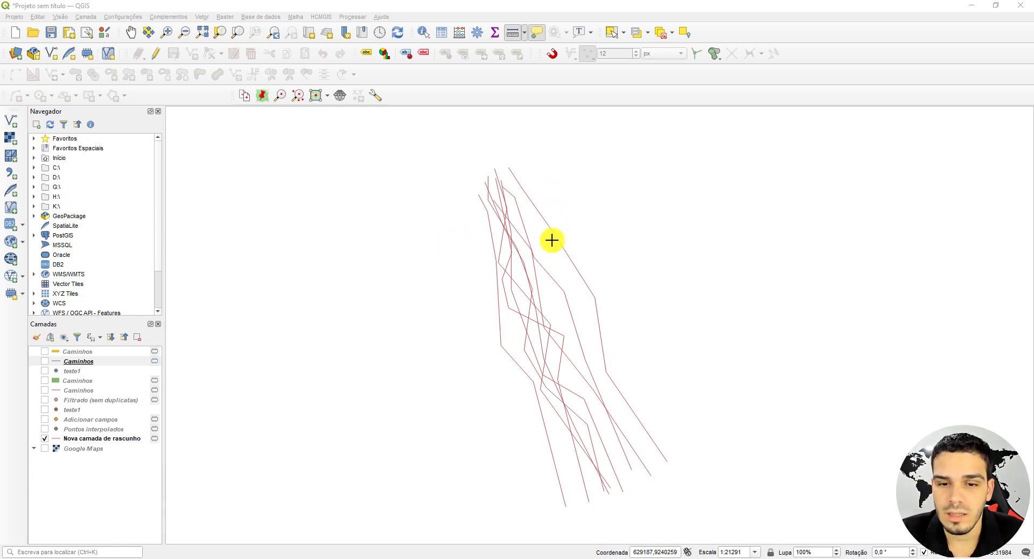
# Step: Display the topmost Caminhos layer over the lines of Nova camada de rascunho
pyautogui.click(92, 438)
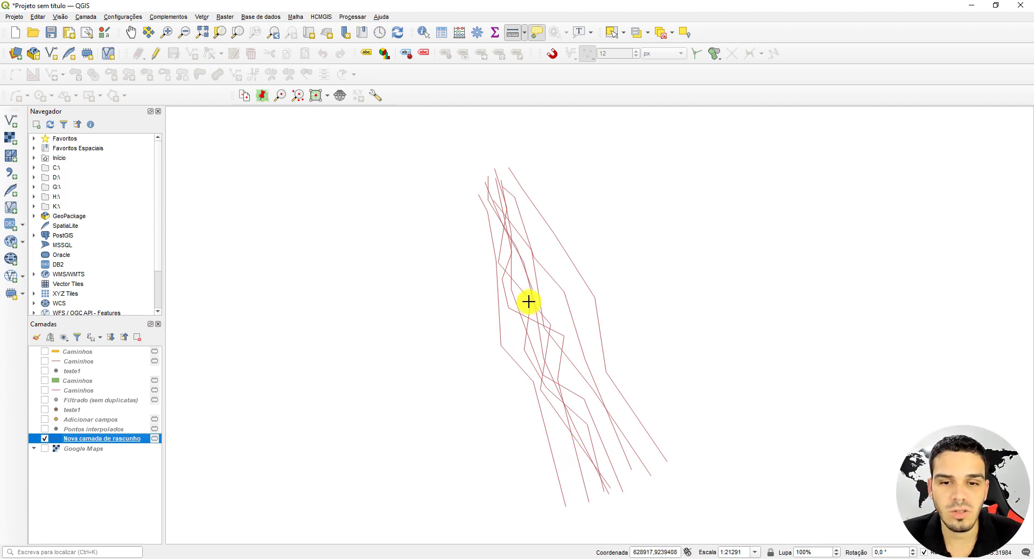
pyautogui.moveTo(533, 346); pyautogui.dragTo(532, 340)
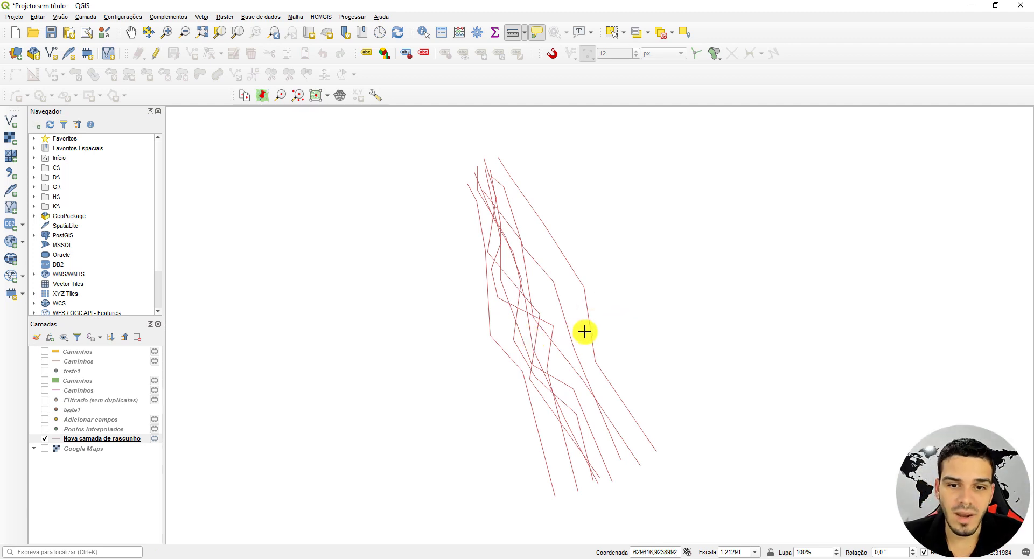
pyautogui.click(44, 351)
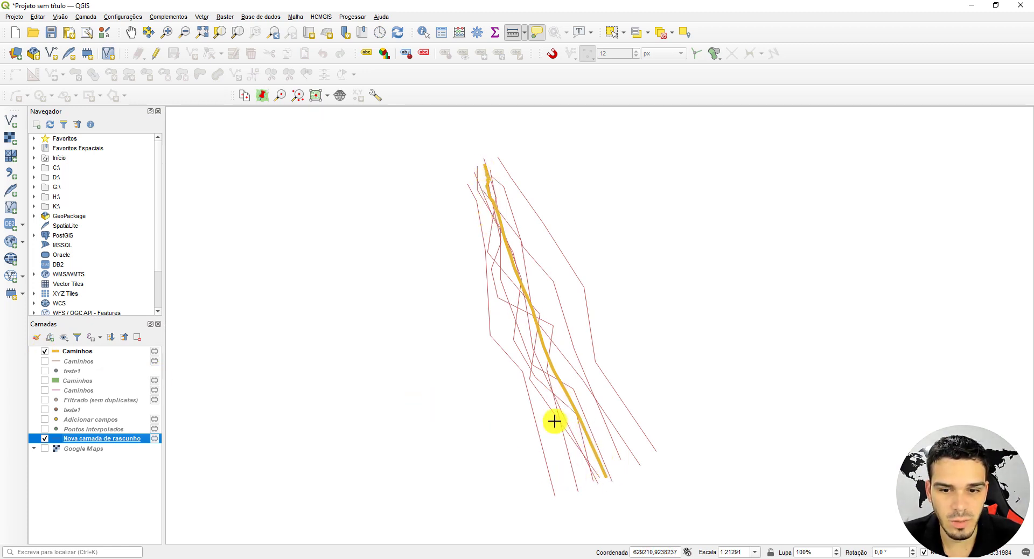
# Step: Remove every layer from the topmost Caminhos down to Pontos interpolados, and make Nova camada de rascunho the active layer
pyautogui.click(92, 429)
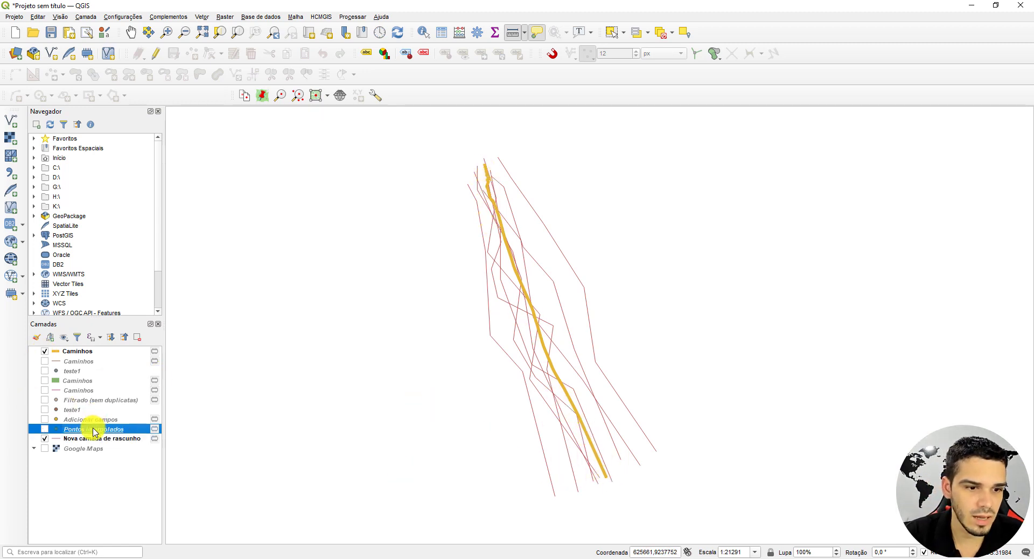
pyautogui.keyDown('shift'); pyautogui.click(66, 351); pyautogui.keyUp('shift')
pyautogui.rightClick(65, 350)
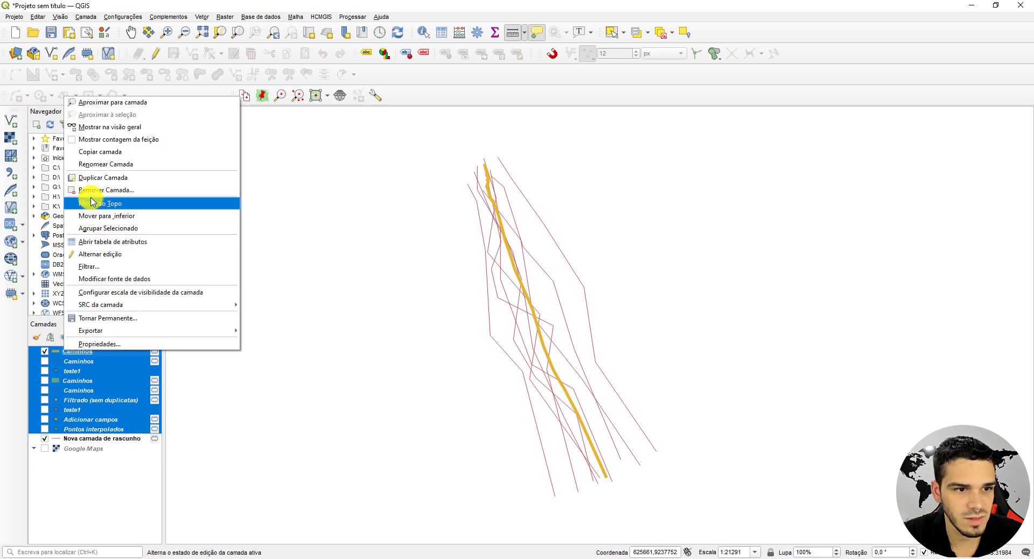
pyautogui.click(105, 189)
pyautogui.click(500, 295)
pyautogui.click(115, 351)
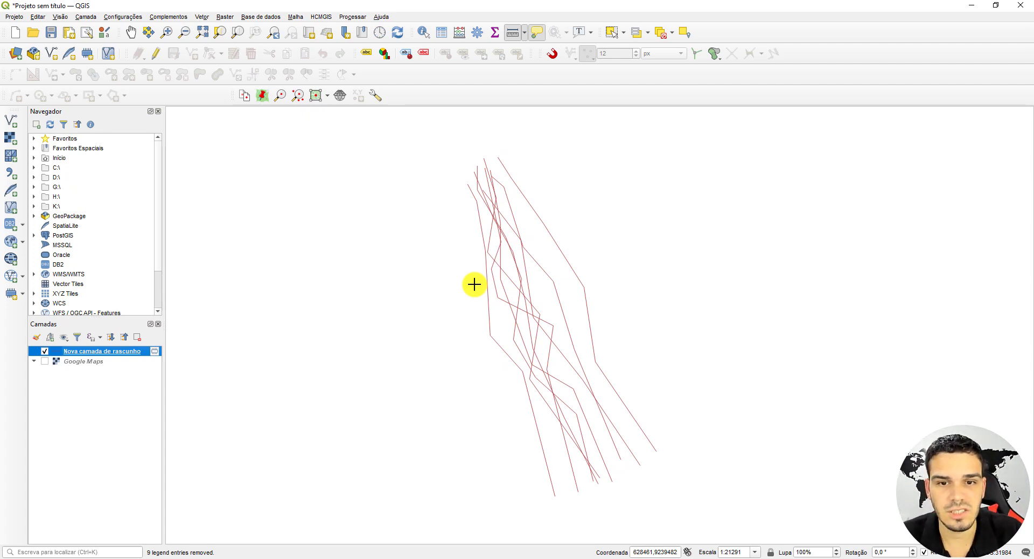
# Step: Find the Pontos ao longo da geometria algorithm in the processing toolbox with the search "pontos ao" and open it
pyautogui.click(353, 17)
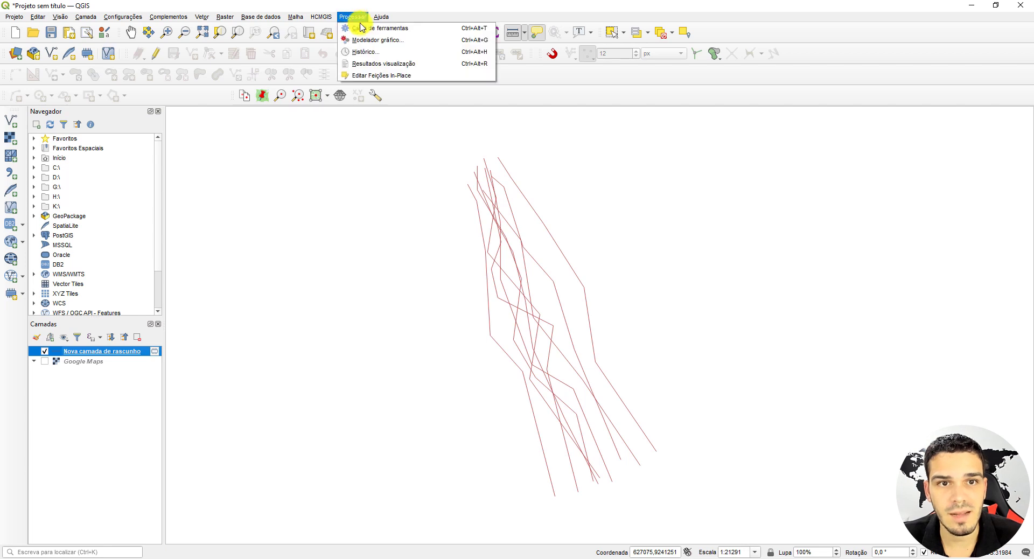
pyautogui.click(362, 29)
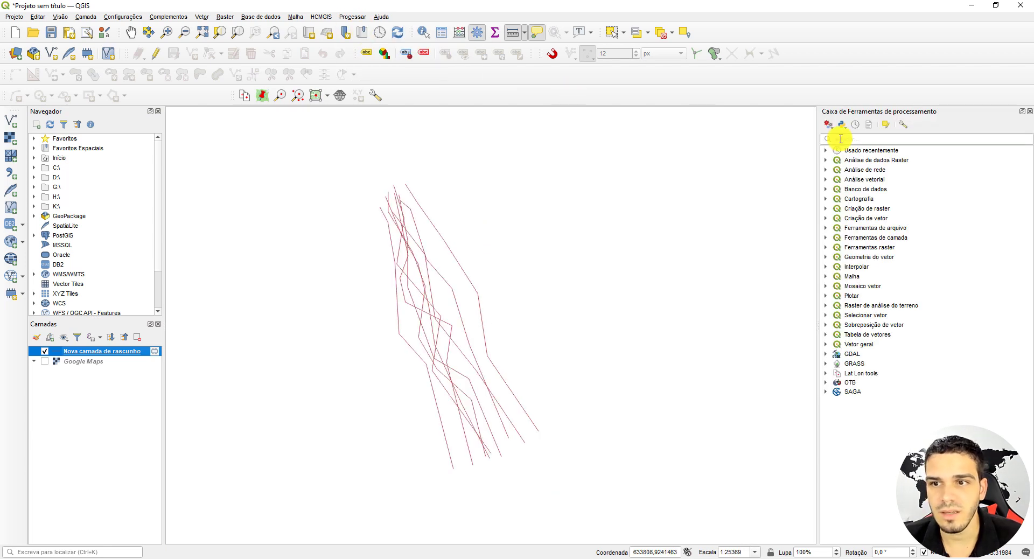
pyautogui.click(840, 139)
pyautogui.write('p')
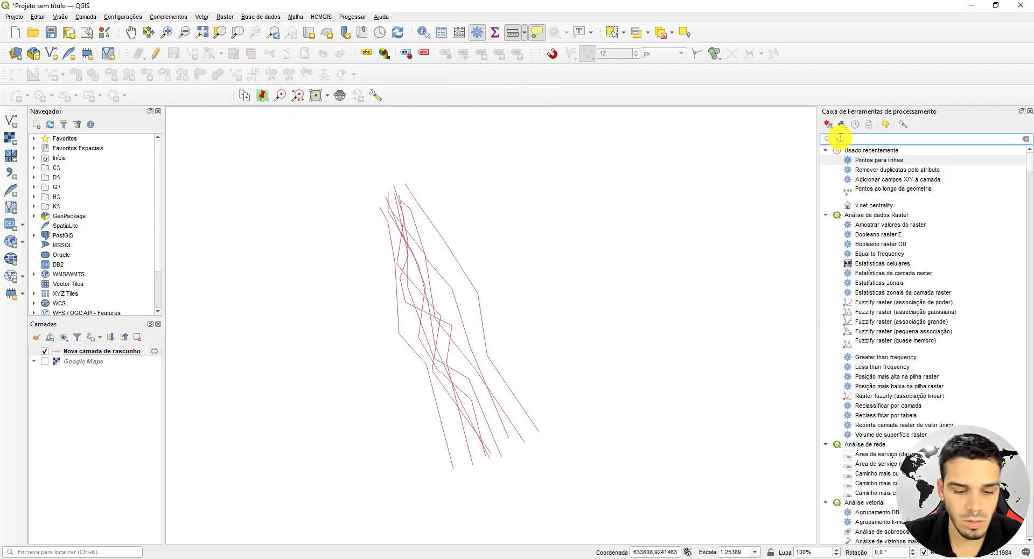
pyautogui.write('ontos ao')
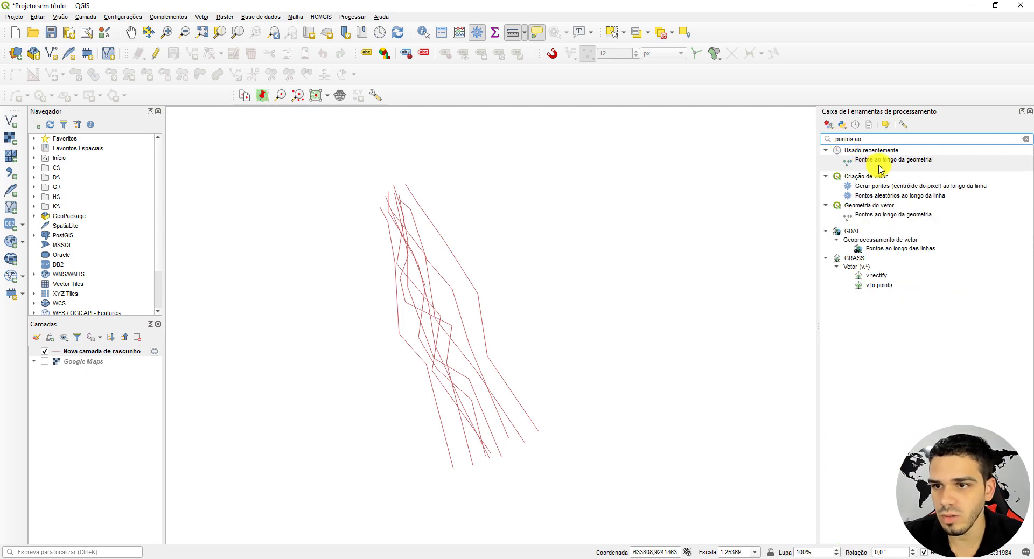
pyautogui.doubleClick(879, 164)
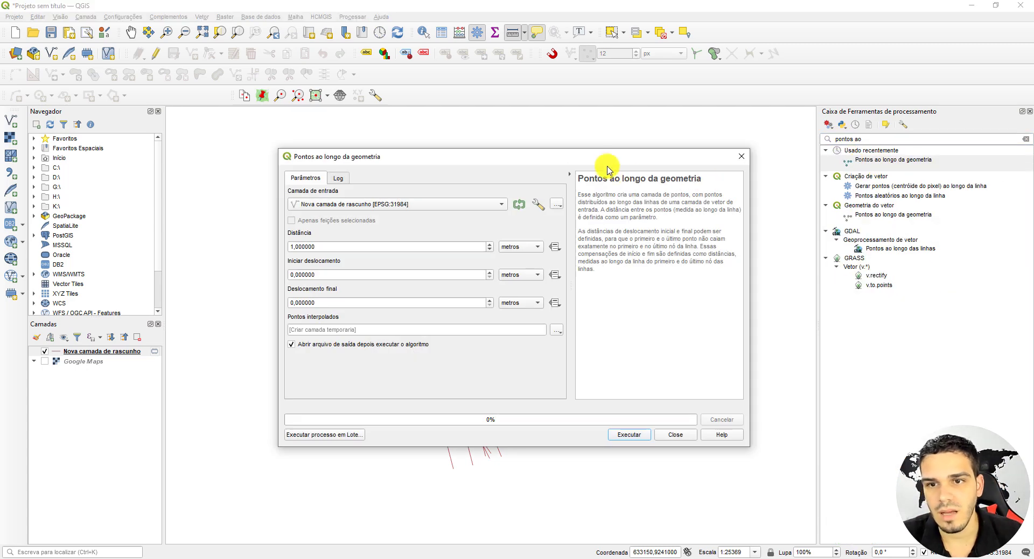
pyautogui.moveTo(588, 155); pyautogui.dragTo(559, 126)
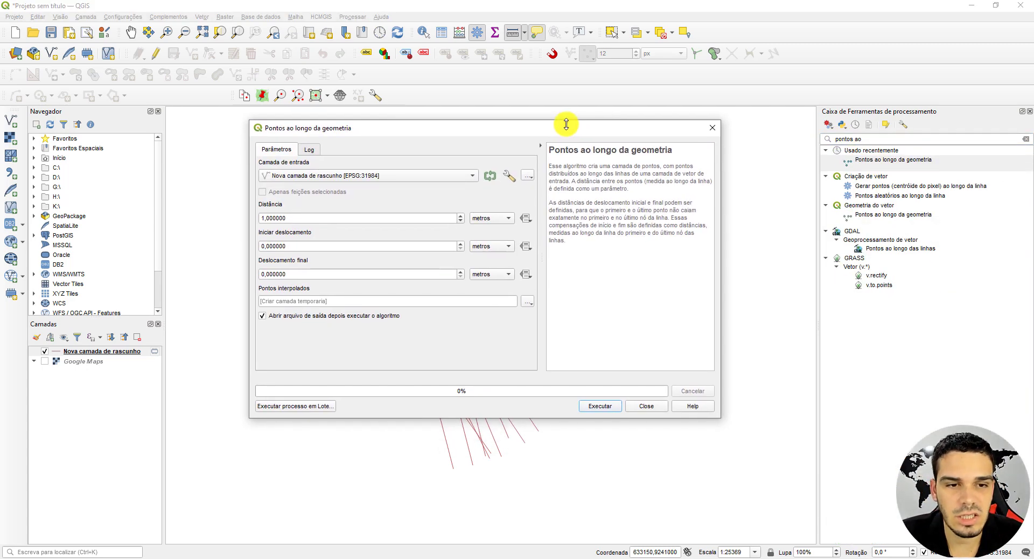
# Step: Generate points along Nova camada de rascunho at a distance of 20 metres as a temporary layer
pyautogui.click(261, 219)
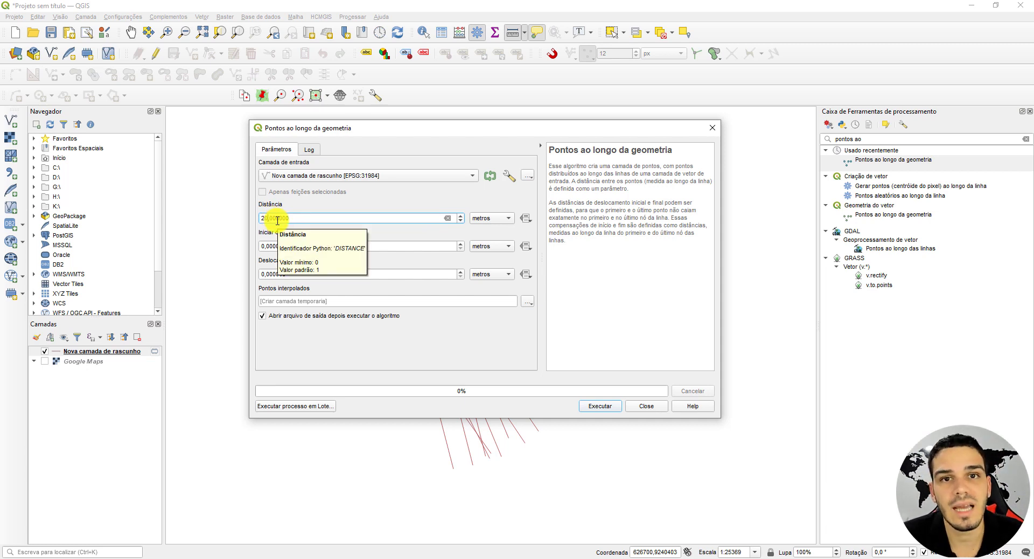
pyautogui.click(300, 218)
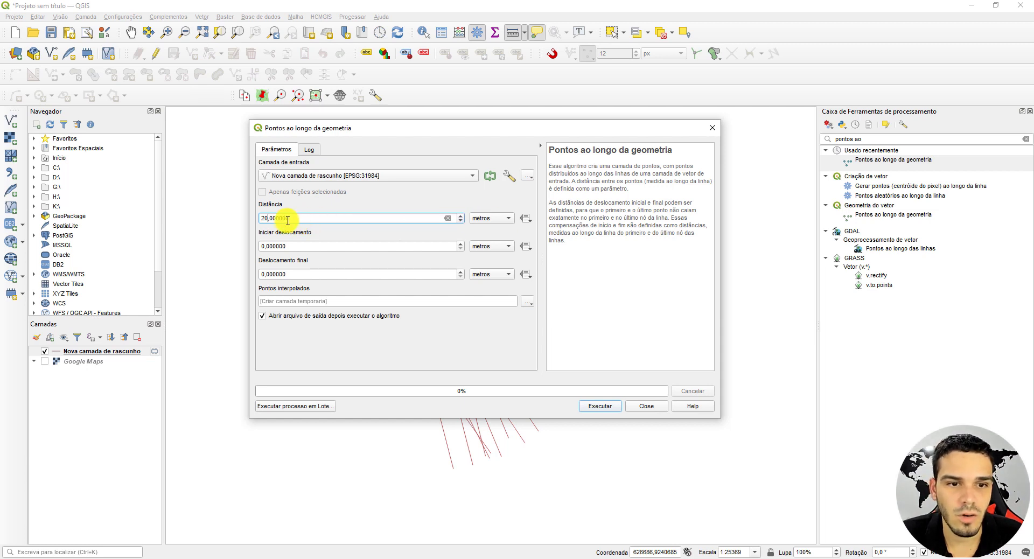
pyautogui.click(600, 407)
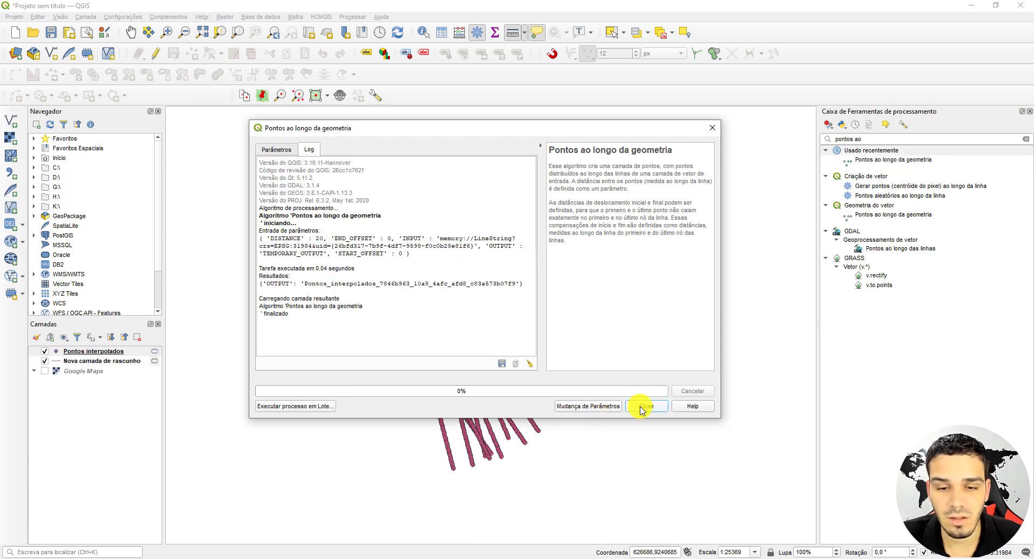
pyautogui.click(643, 406)
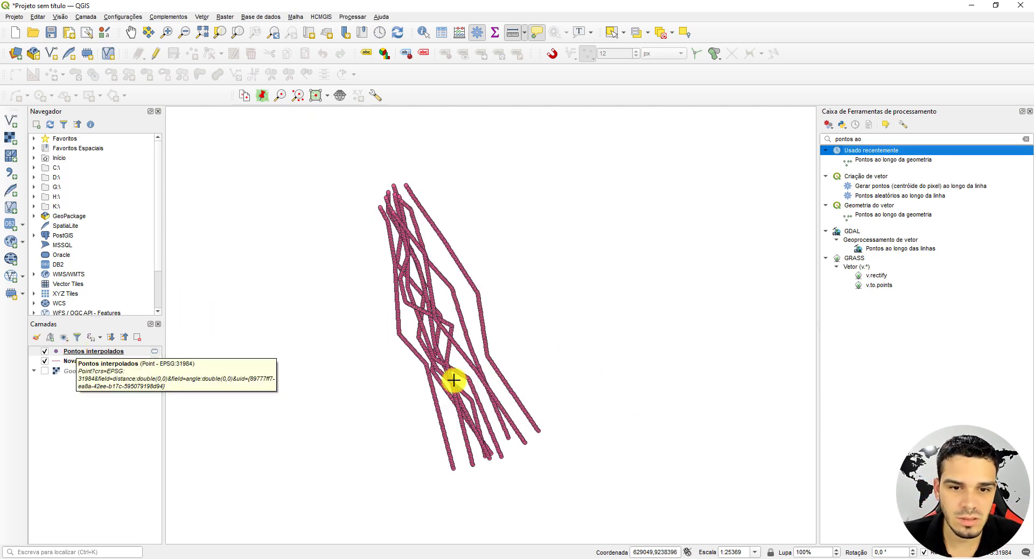
# Step: Examine the spacing of the interpolated points along the southern ends of the lines
pyautogui.scroll(1, 487, 397)
pyautogui.scroll(1, 442, 426)
pyautogui.scroll(1, 441, 424)
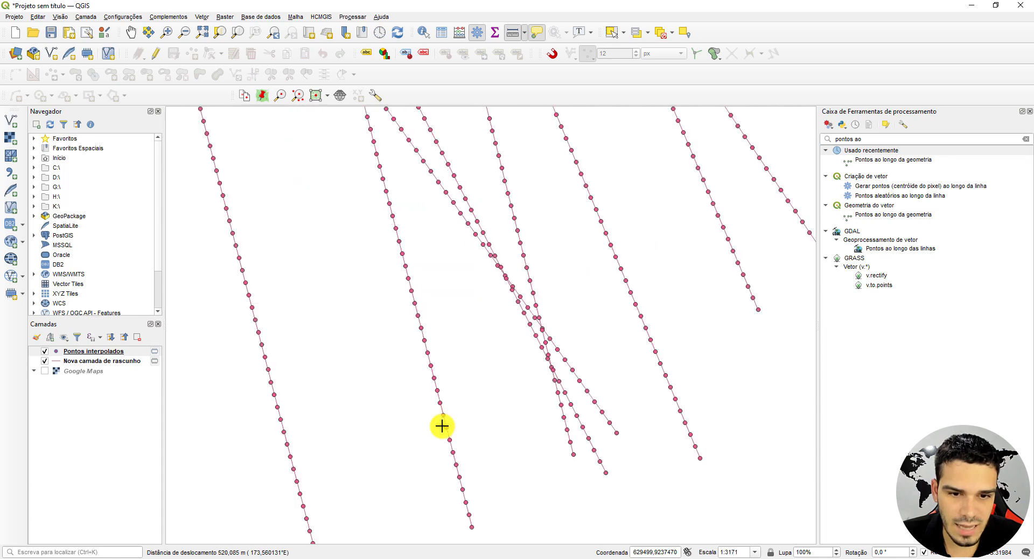
pyautogui.moveTo(441, 422); pyautogui.dragTo(395, 384)
pyautogui.scroll(-1, 382, 322)
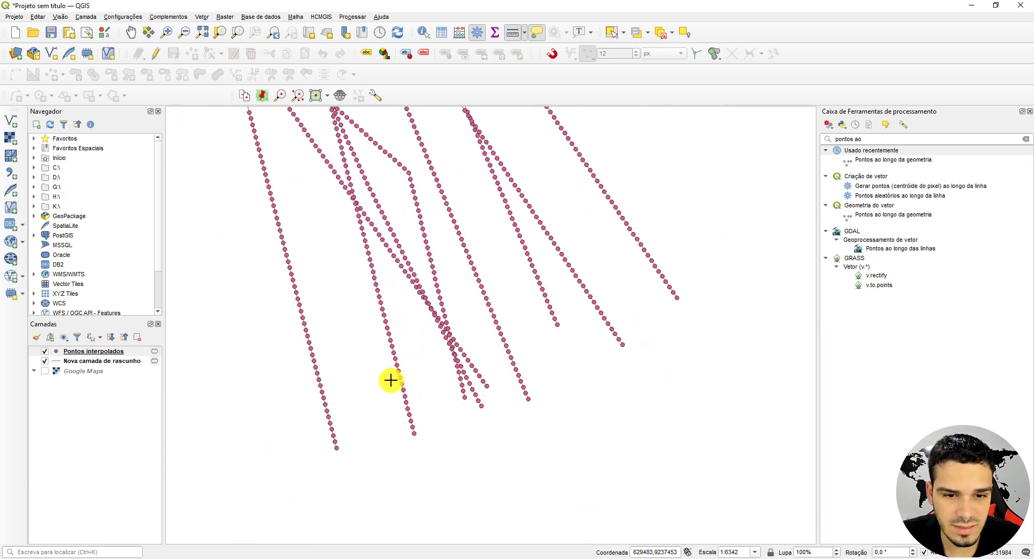
pyautogui.scroll(-1, 383, 330)
pyautogui.moveTo(382, 330); pyautogui.dragTo(412, 383)
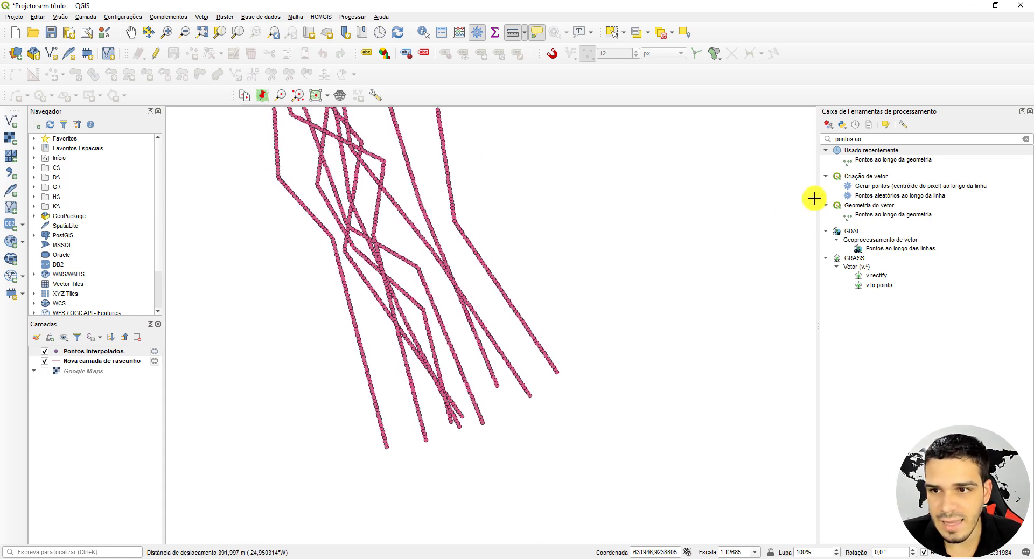
# Step: Run Adicionar campos X/Y à camada on Pontos interpolados using the project CRS, EPSG:31984 - SIRGAS 2000 / UTM zone 24S
pyautogui.moveTo(870, 139); pyautogui.dragTo(758, 140)
pyautogui.write('xy')
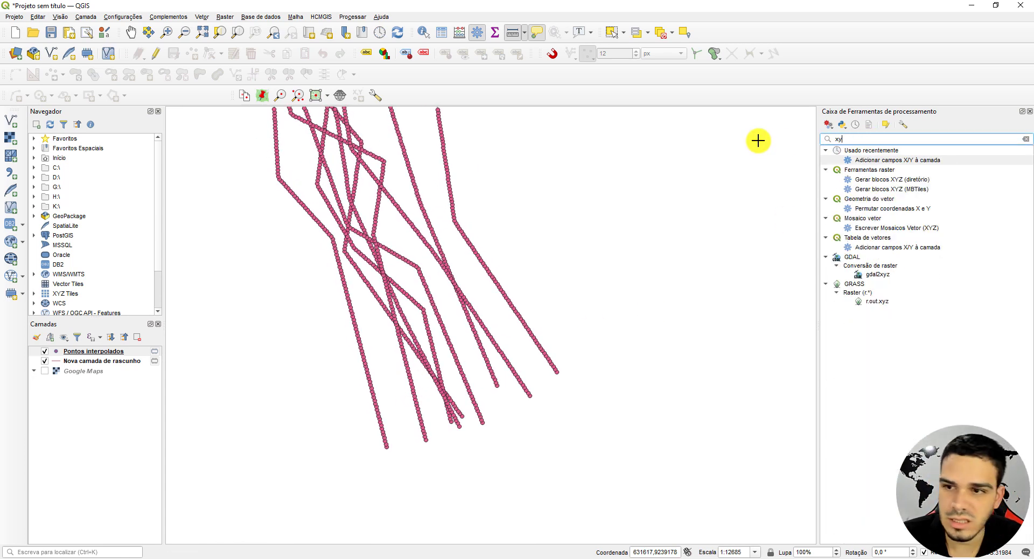
pyautogui.doubleClick(866, 160)
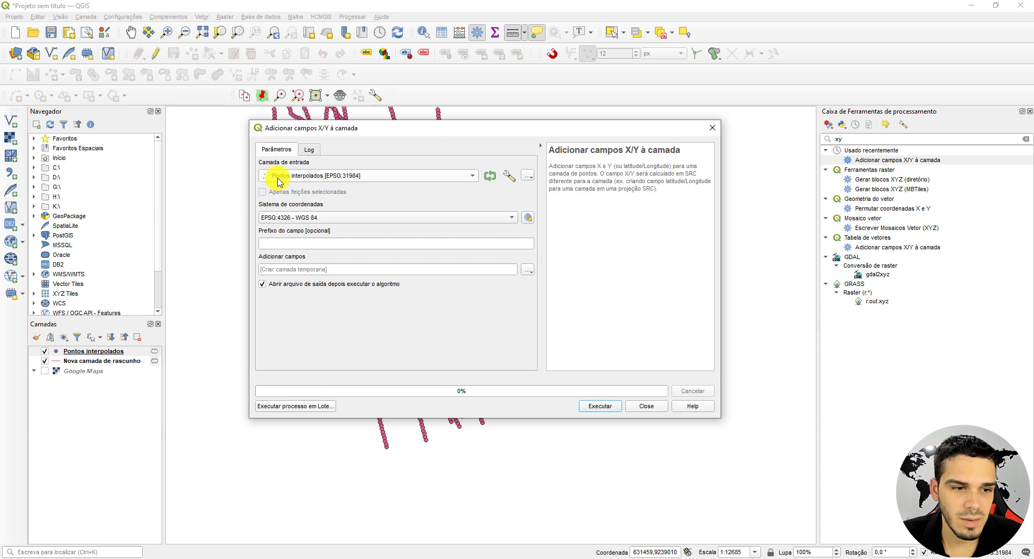
pyautogui.click(288, 221)
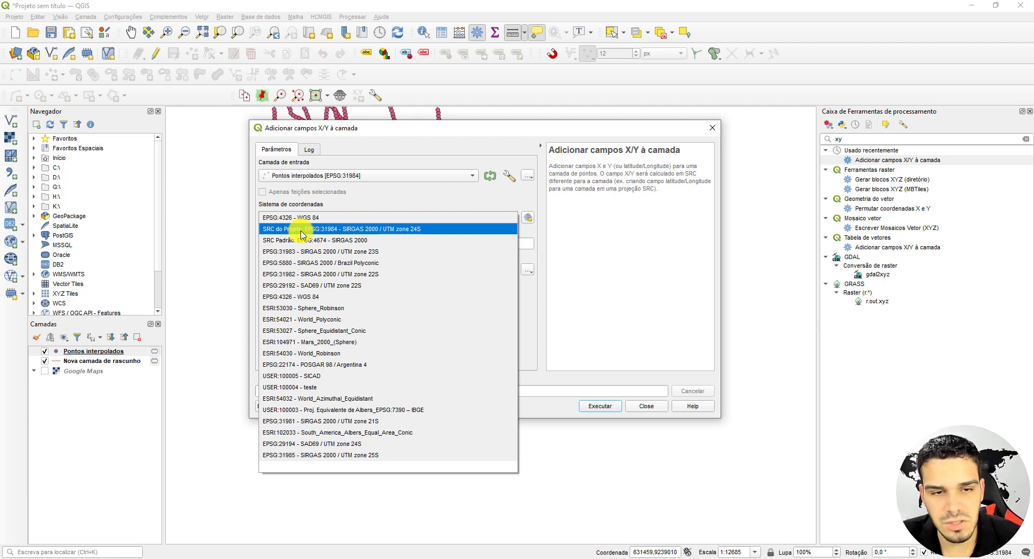
pyautogui.click(300, 230)
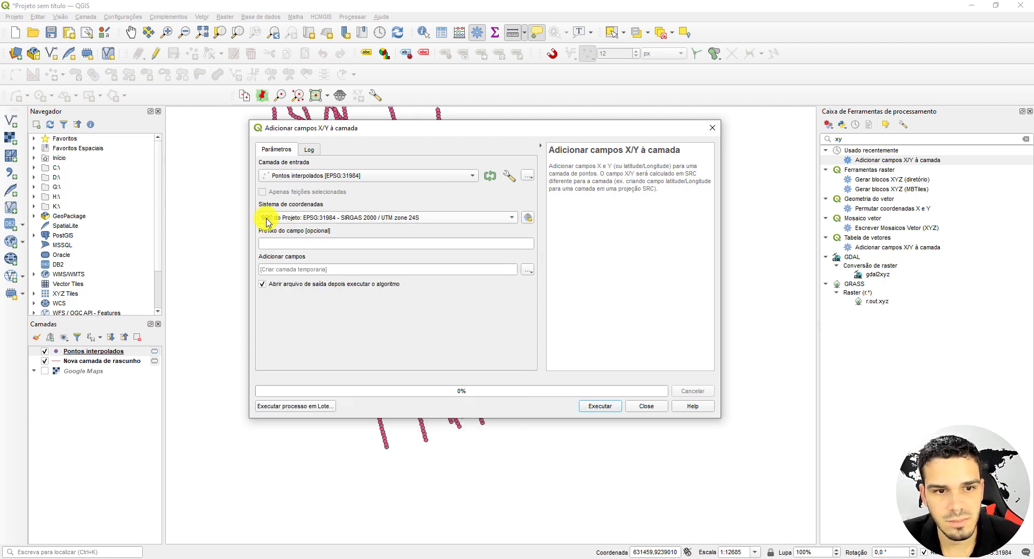
pyautogui.click(599, 406)
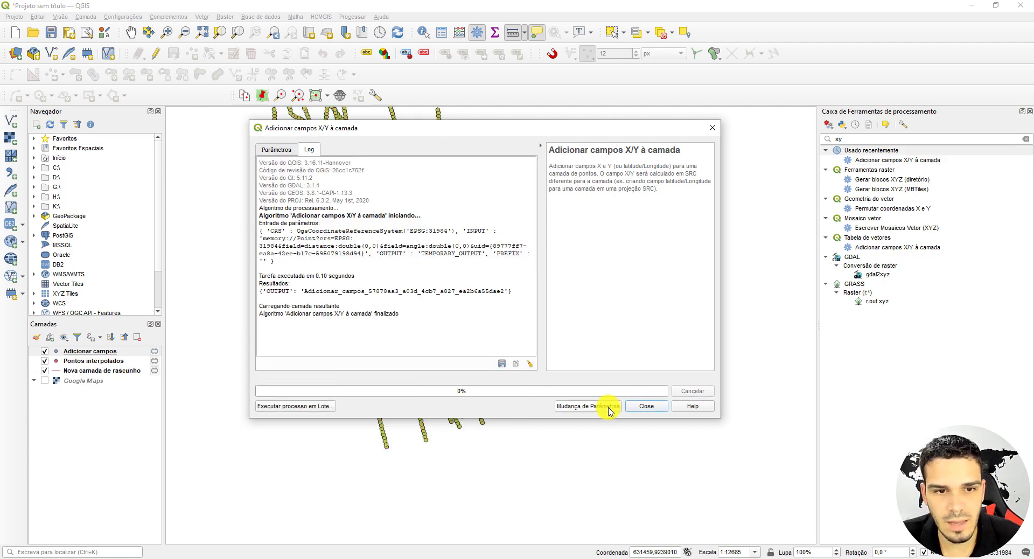
pyautogui.click(644, 409)
# Step: Open the attribute table of the Adicionar campos layer and sort it by distance in ascending order
pyautogui.click(95, 352)
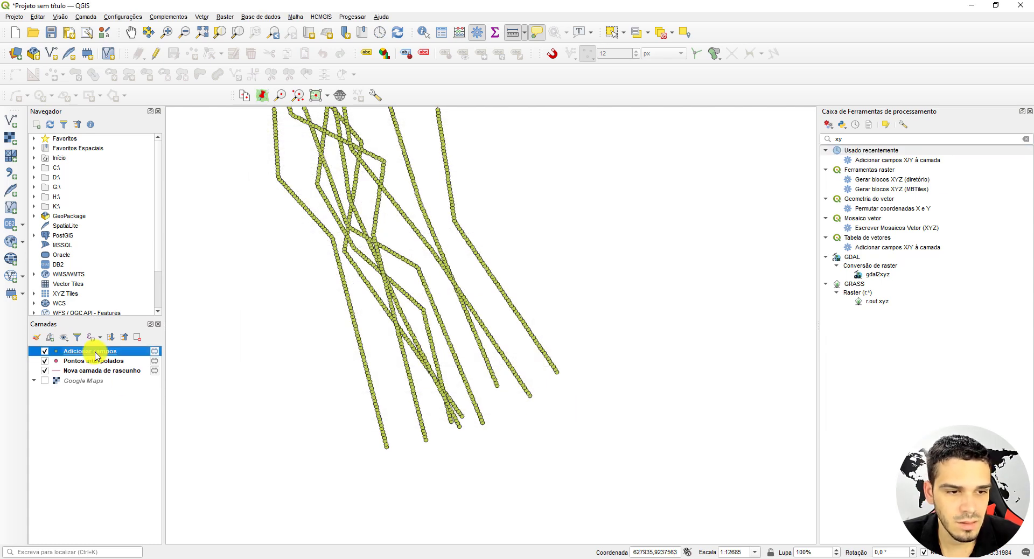
pyautogui.rightClick(97, 354)
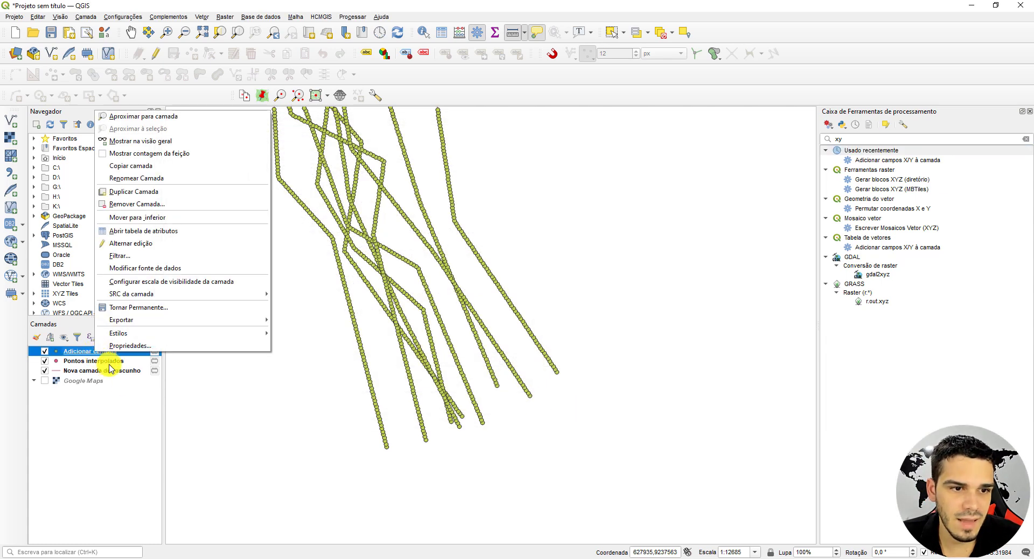
pyautogui.click(143, 235)
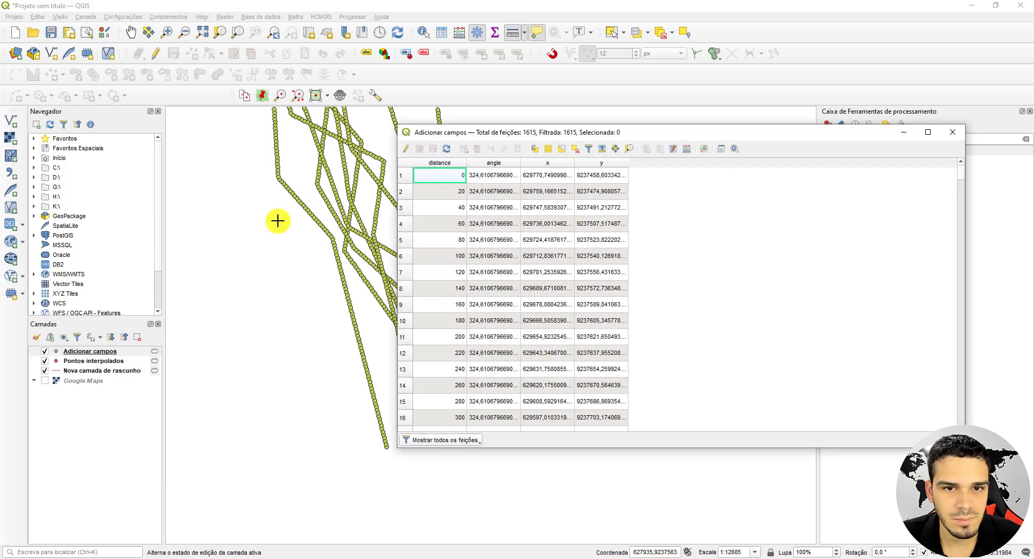
pyautogui.moveTo(399, 203); pyautogui.dragTo(606, 215)
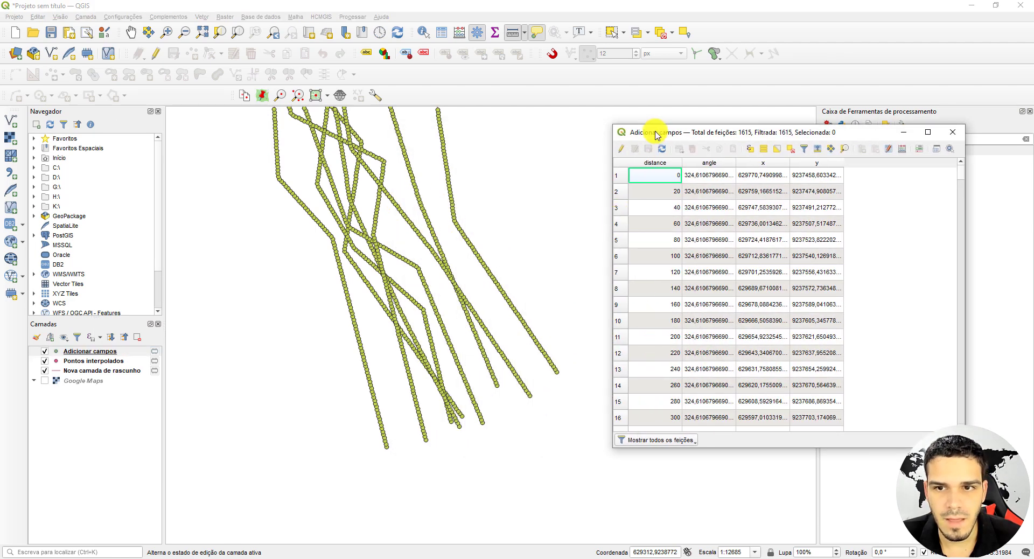
pyautogui.moveTo(653, 131); pyautogui.dragTo(525, 119)
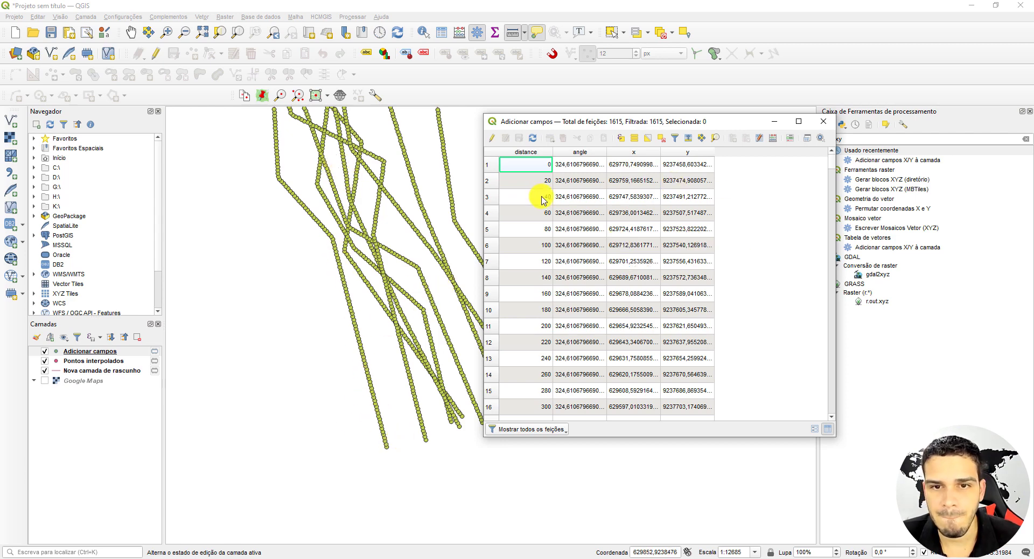
pyautogui.click(525, 155)
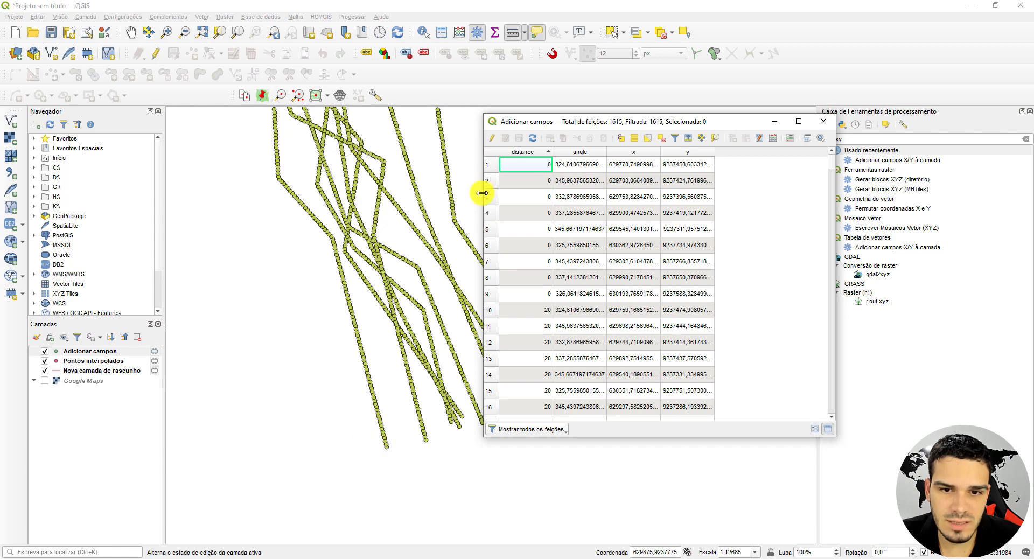
# Step: Compare the points at distance 0 and distance 20 by selecting each group of rows, and clear the selection
pyautogui.moveTo(488, 165); pyautogui.dragTo(491, 293)
pyautogui.moveTo(529, 127); pyautogui.dragTo(617, 127)
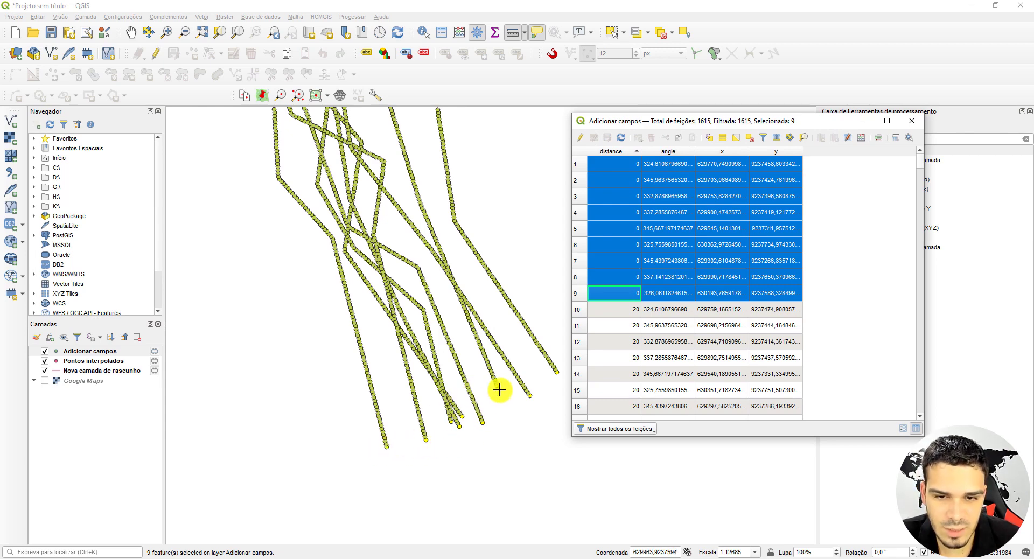
pyautogui.scroll(-2, 588, 259)
pyautogui.moveTo(577, 212); pyautogui.dragTo(577, 341)
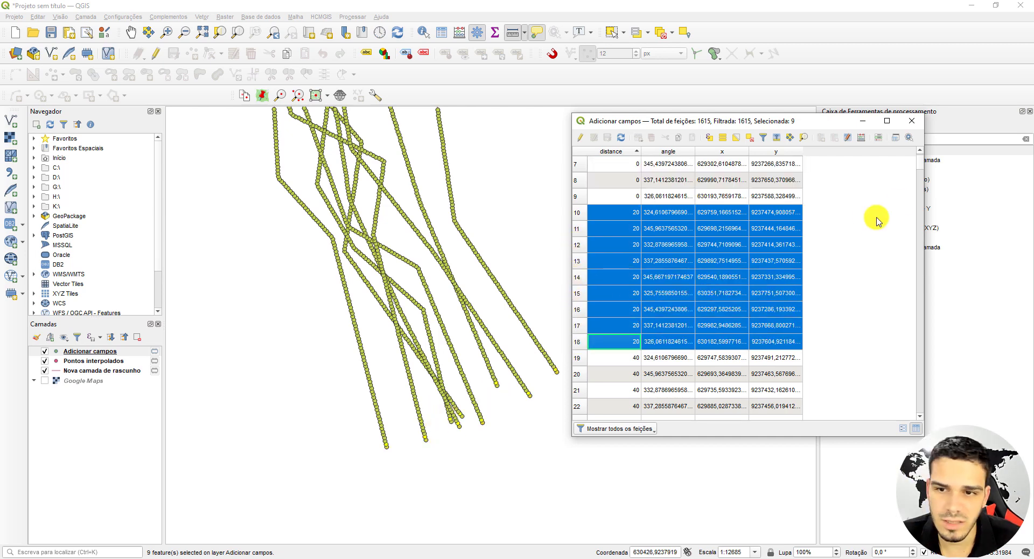
pyautogui.moveTo(921, 165); pyautogui.dragTo(900, 143)
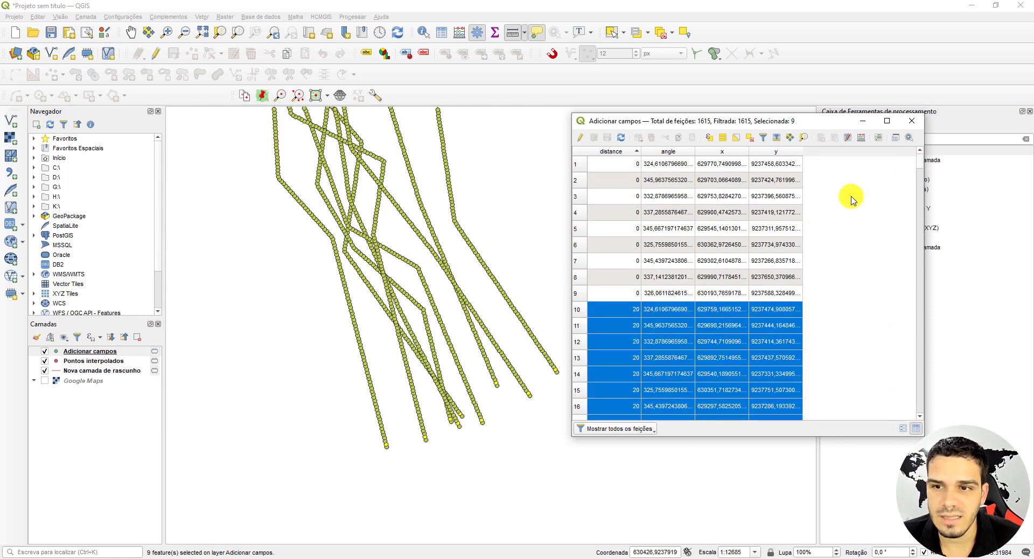
pyautogui.moveTo(717, 120); pyautogui.dragTo(690, 117)
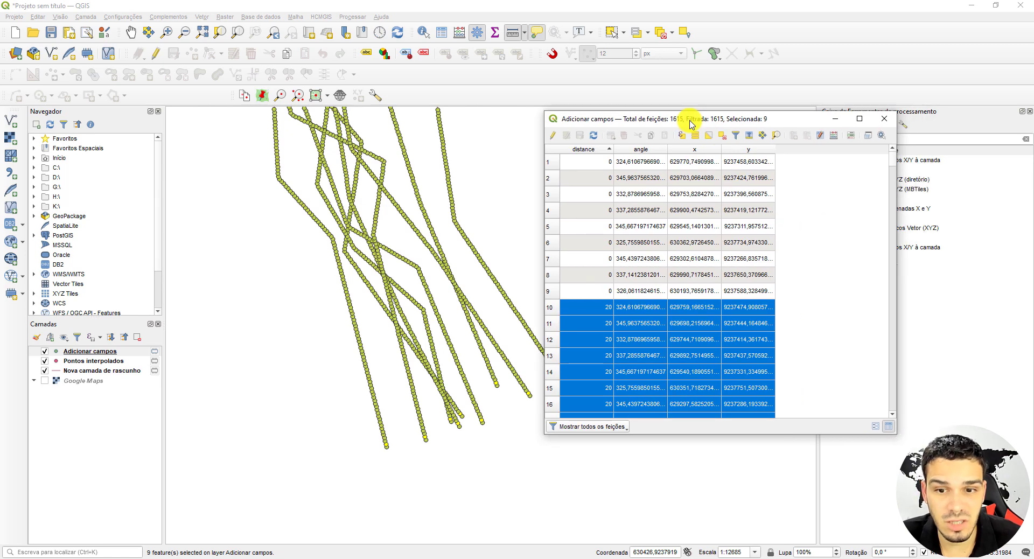
pyautogui.click(721, 135)
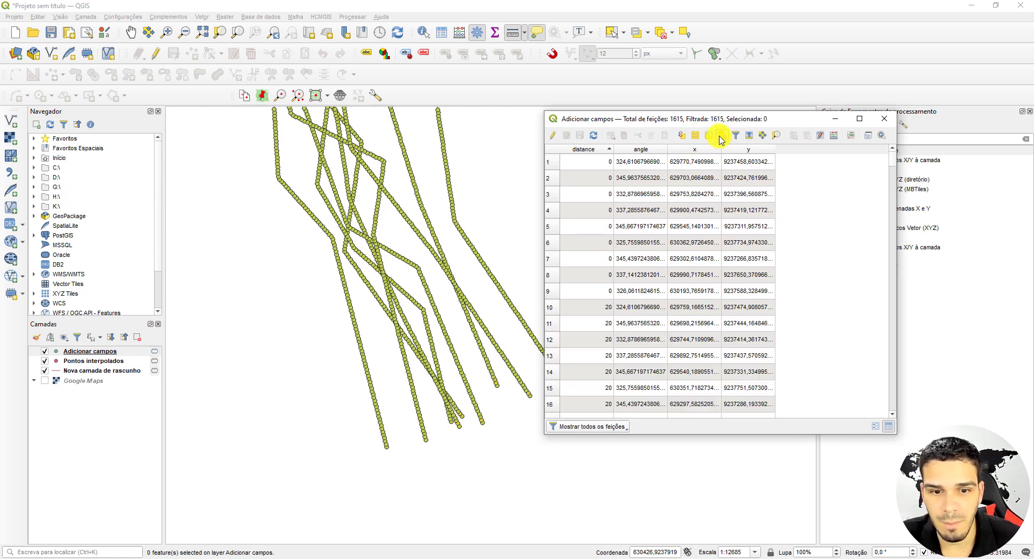
# Step: Examine on the map how the point lines run from their southern starting points to their northern ends
pyautogui.scroll(-1, 422, 203)
pyautogui.moveTo(422, 203); pyautogui.dragTo(412, 289)
pyautogui.scroll(1, 436, 336)
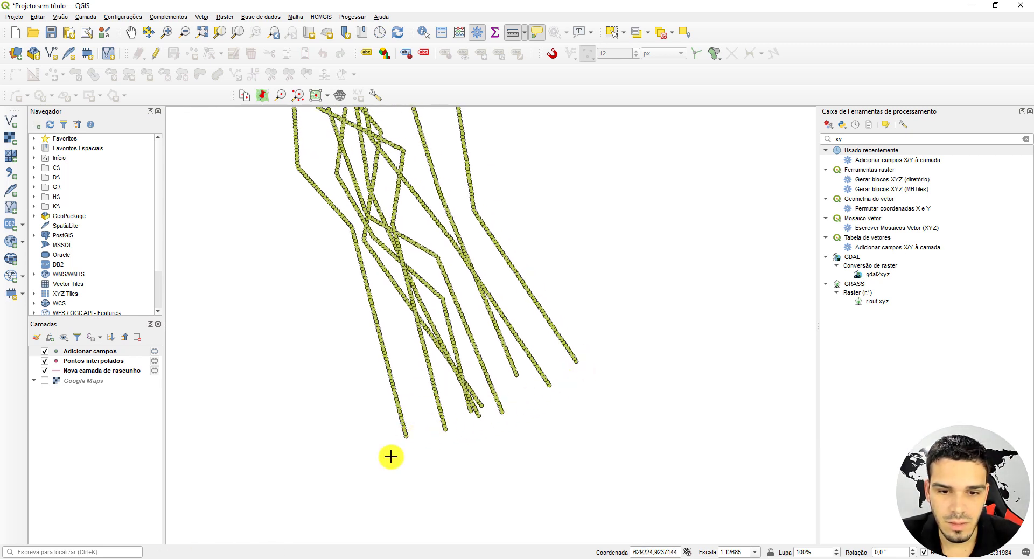
pyautogui.scroll(1, 441, 429)
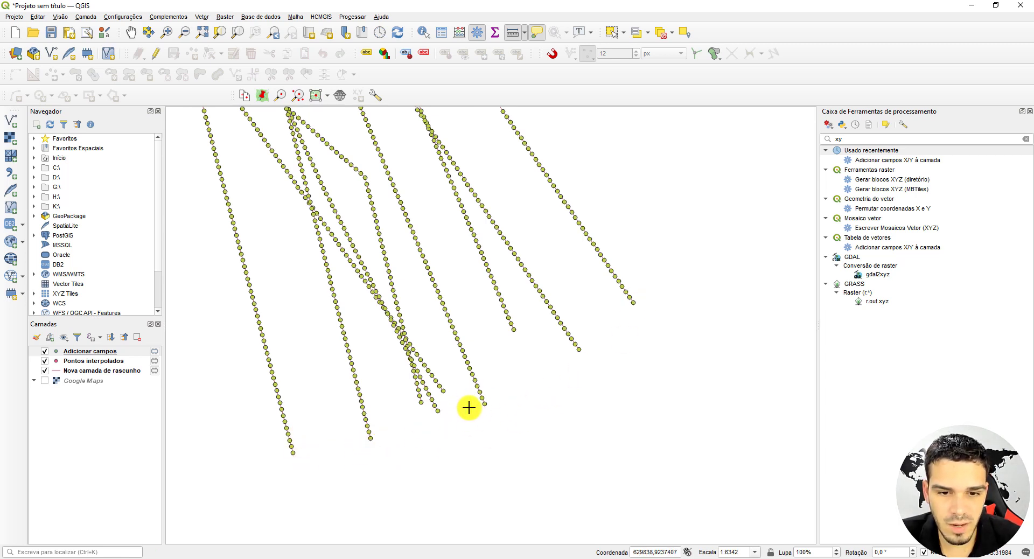
pyautogui.scroll(-2, 361, 171)
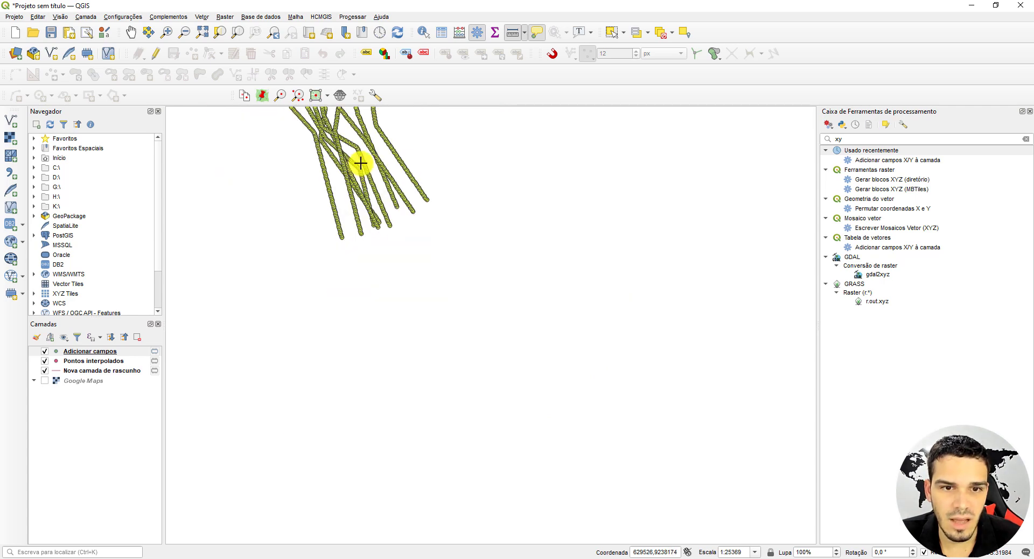
pyautogui.moveTo(362, 161); pyautogui.dragTo(469, 289)
pyautogui.moveTo(400, 120); pyautogui.dragTo(431, 189)
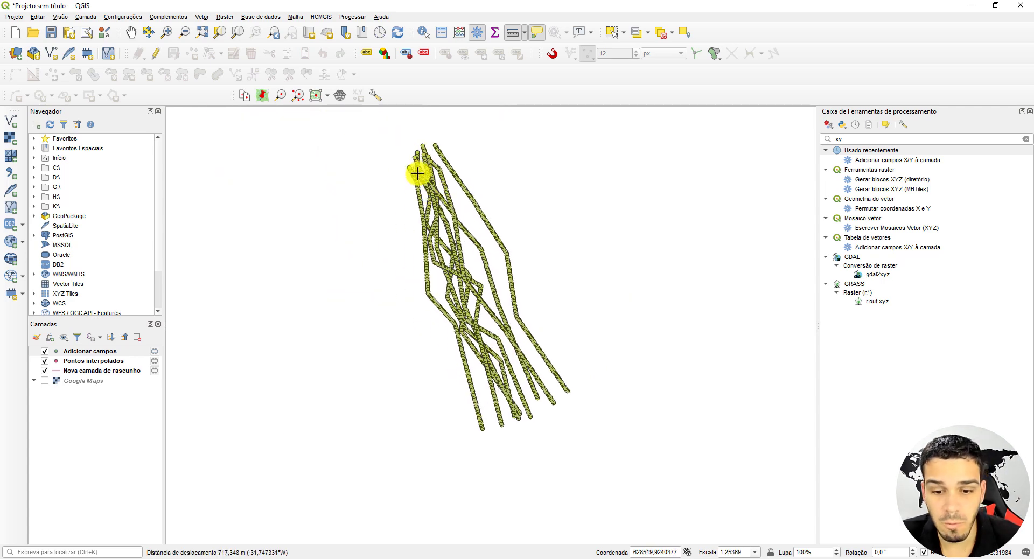
# Step: Open the field calculator from the Adicionar campos attribute table and define a new Número decimal (real) field named X medio
pyautogui.press('F6')
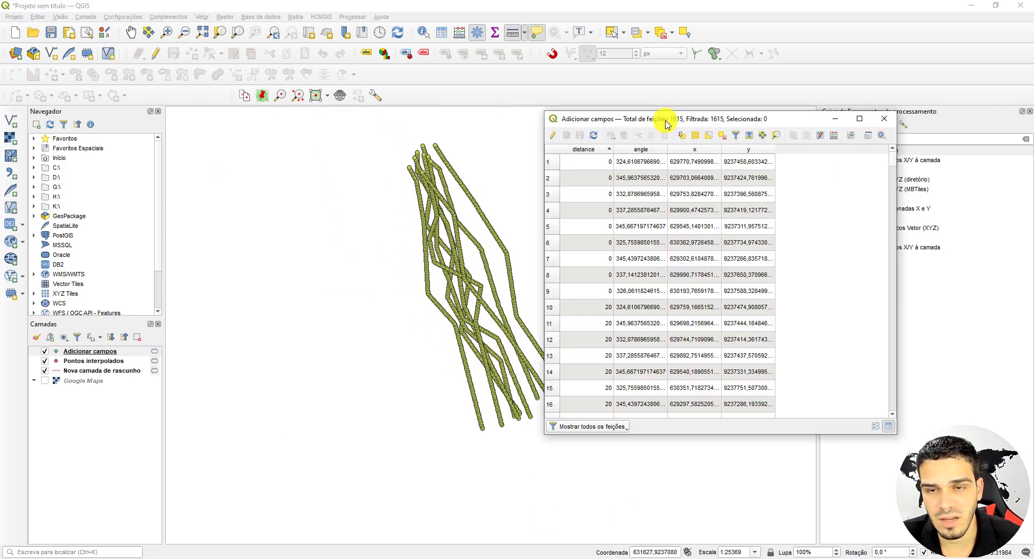
pyautogui.moveTo(662, 116); pyautogui.dragTo(509, 107)
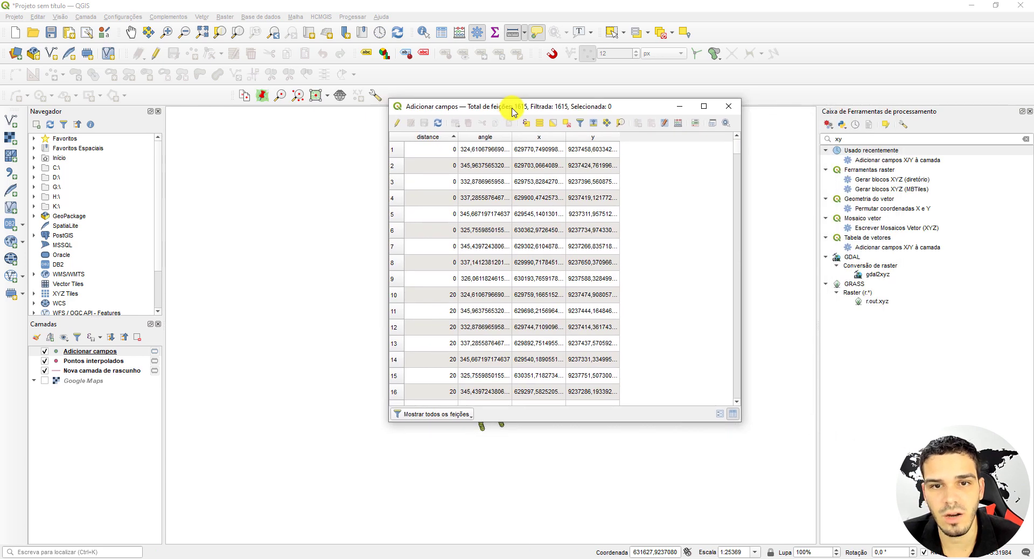
pyautogui.click(681, 124)
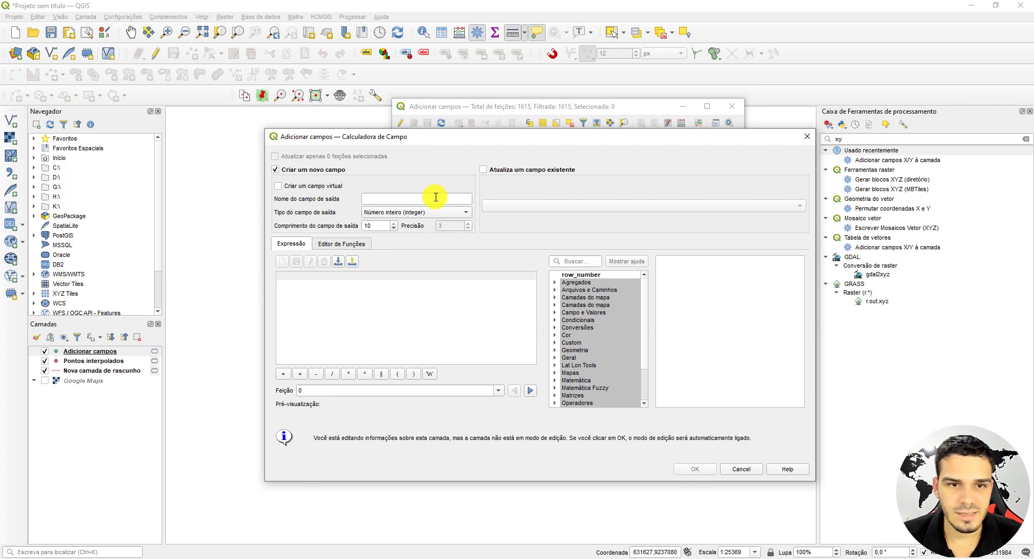
pyautogui.click(436, 198)
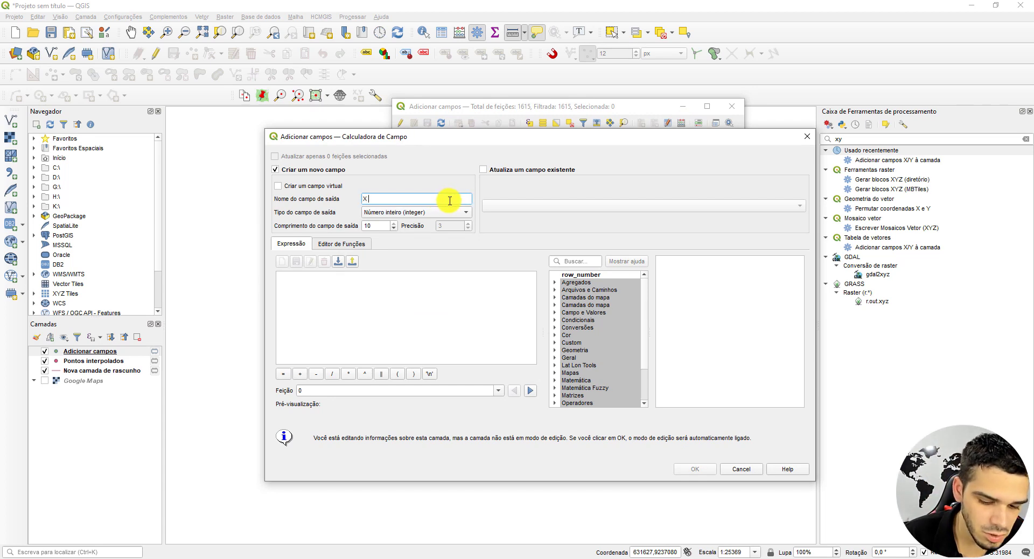
pyautogui.write('X medio')
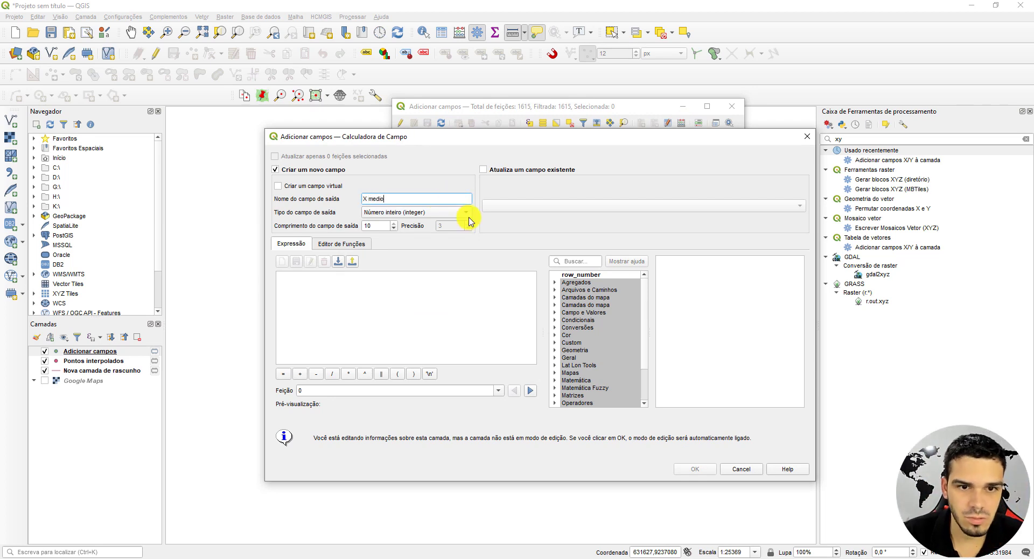
pyautogui.click(430, 217)
pyautogui.click(415, 221)
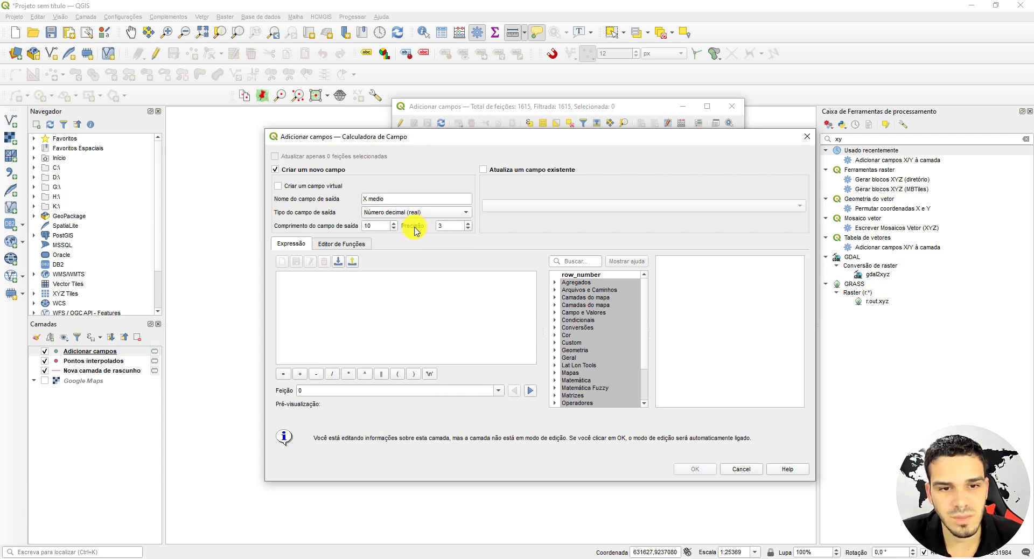
# Step: Review the syntax of the mean function among the Agregados and insert it into the X medio expression
pyautogui.click(412, 286)
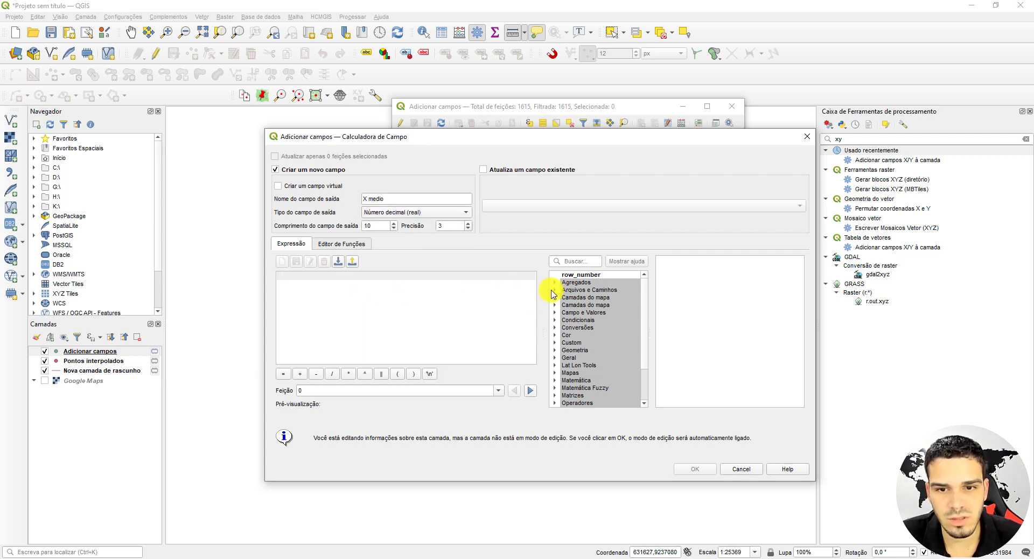
pyautogui.click(556, 283)
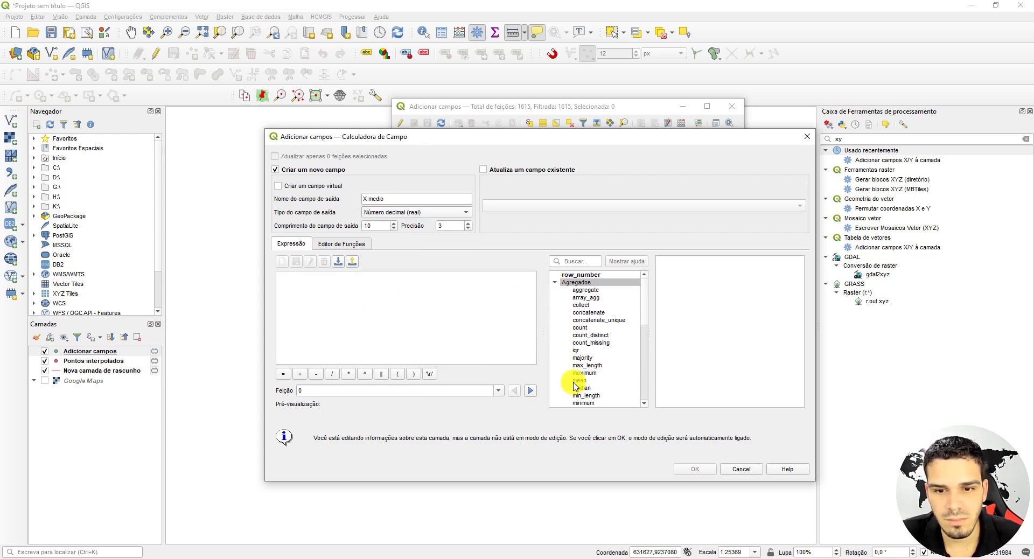
pyautogui.click(587, 382)
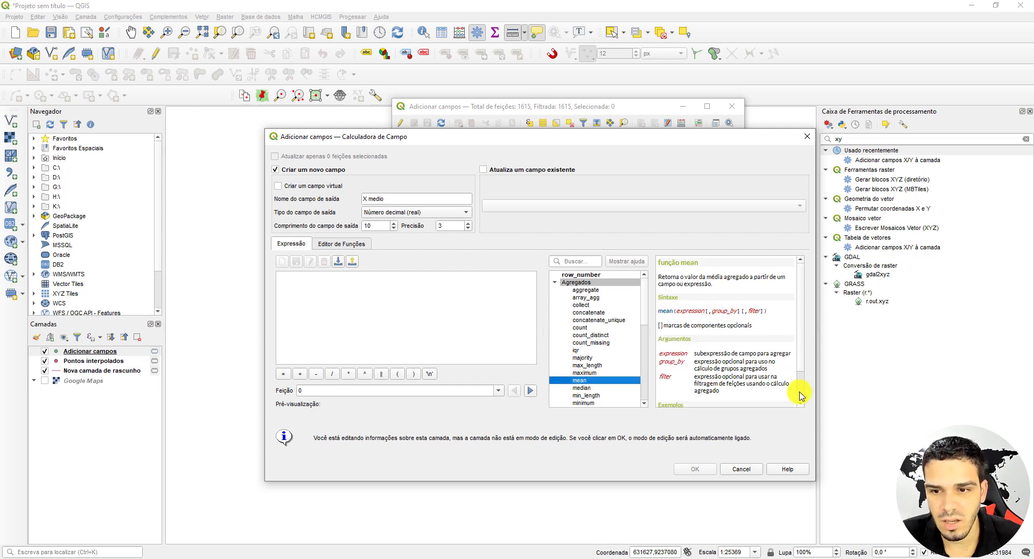
pyautogui.scroll(-2, 799, 371)
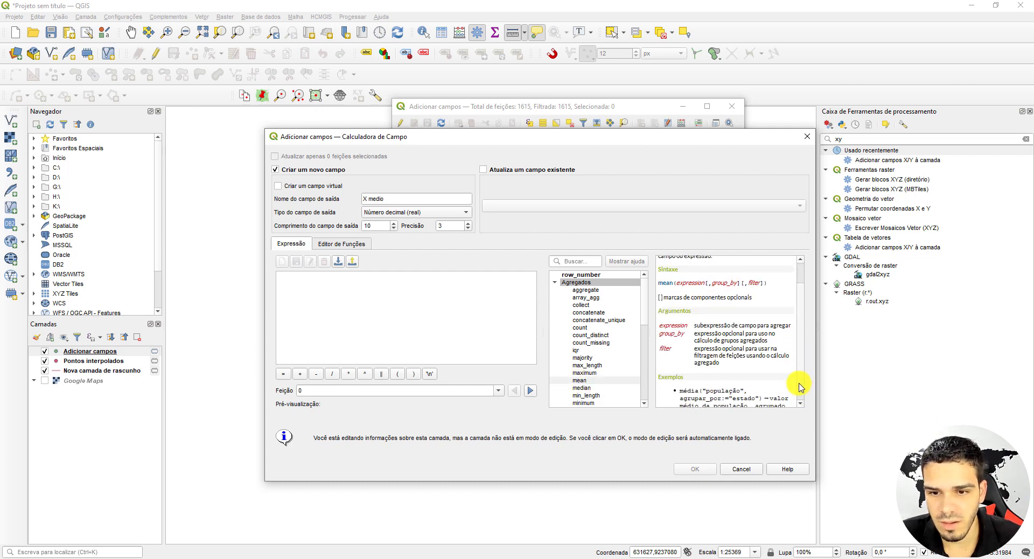
pyautogui.doubleClick(575, 381)
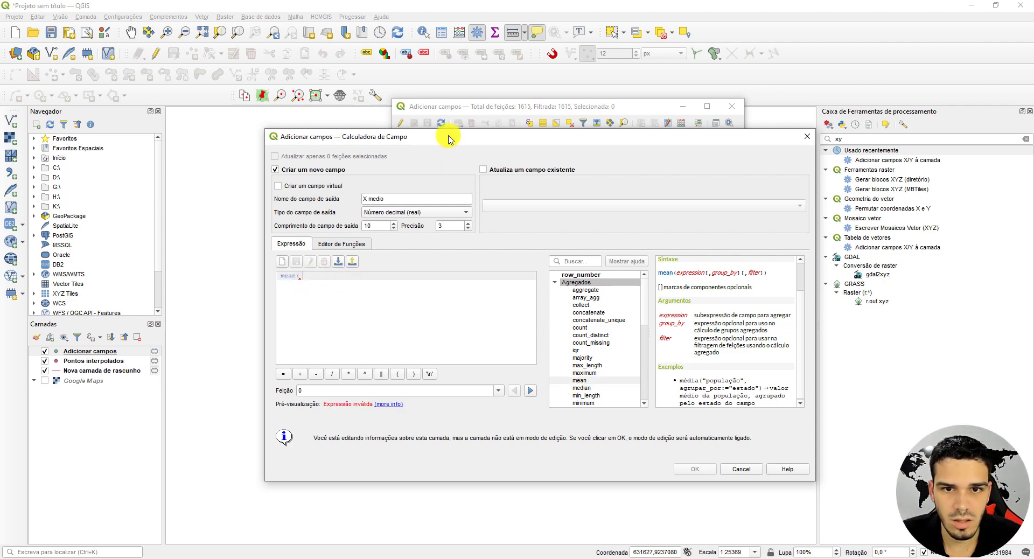
pyautogui.moveTo(450, 136)
pyautogui.mouseDown()
pyautogui.moveTo(468, 346)
pyautogui.moveTo(431, 137)
pyautogui.mouseUp()
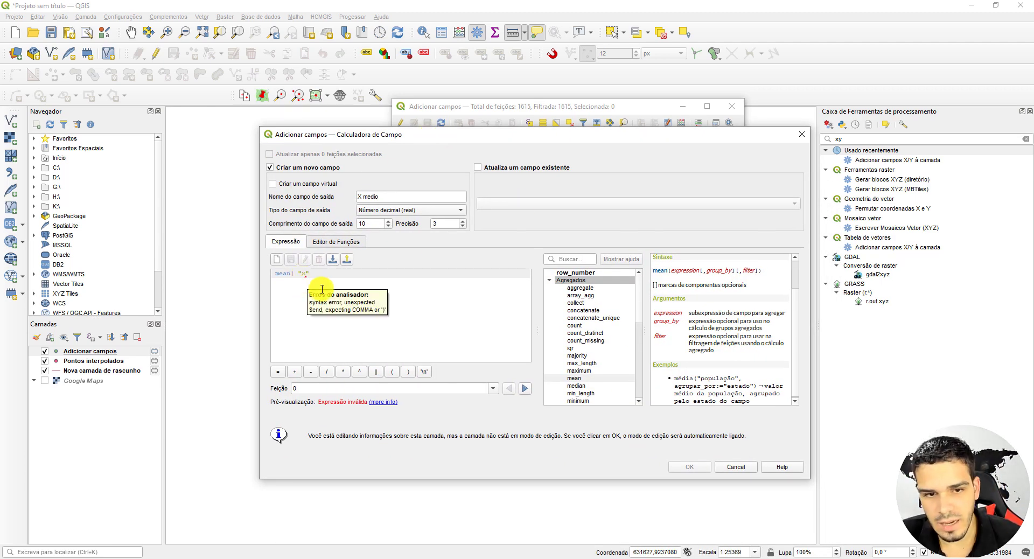
# Step: Complete the expression as mean( "x",group_by:="distance") and calculate the X medio field with it
pyautogui.write(',group_by')
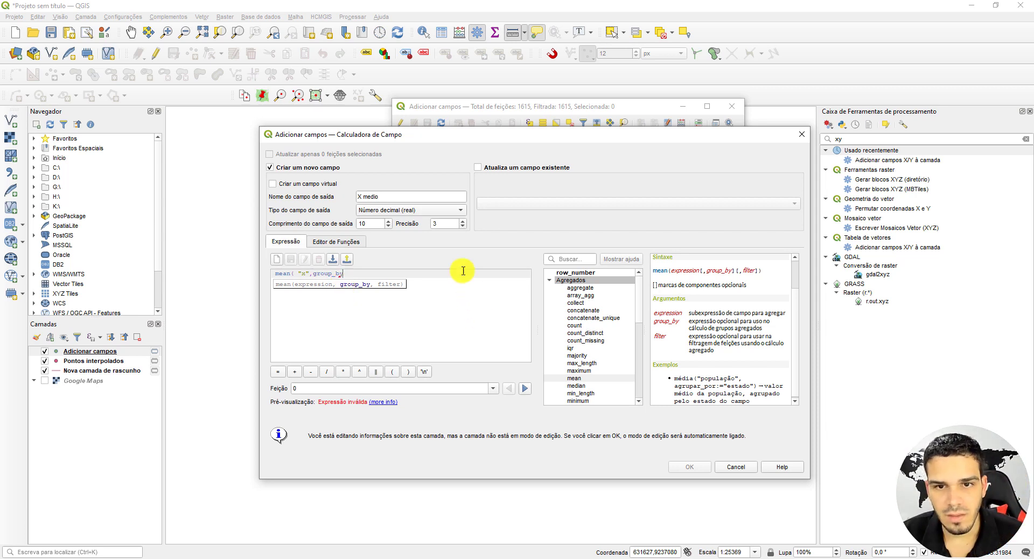
pyautogui.moveTo(406, 140); pyautogui.dragTo(428, 291)
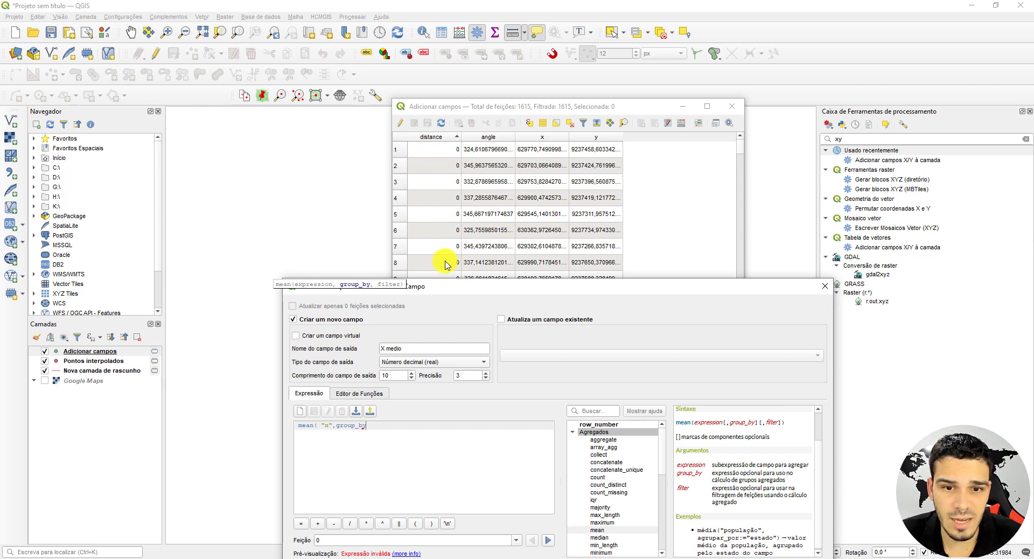
pyautogui.moveTo(411, 289); pyautogui.dragTo(398, 125)
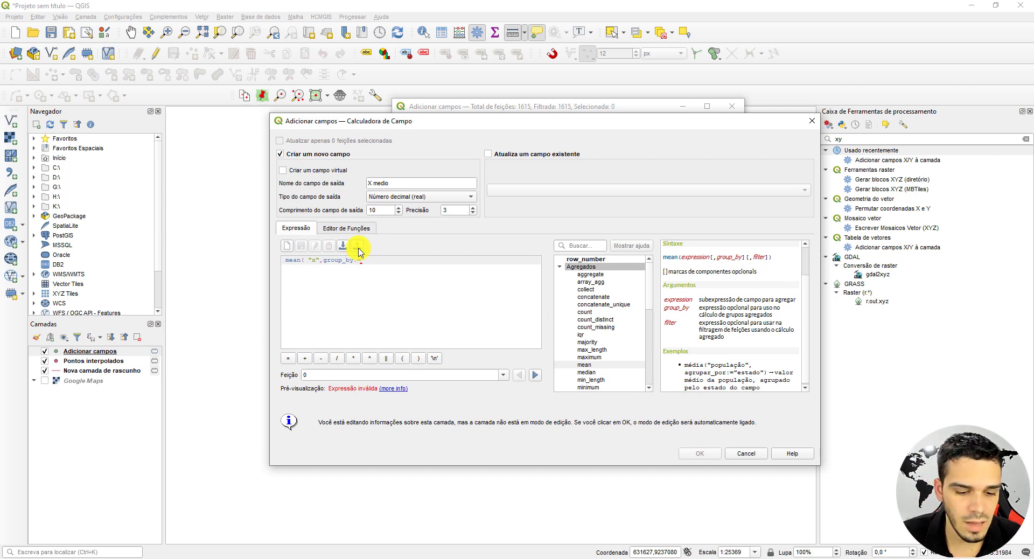
pyautogui.write('stan')
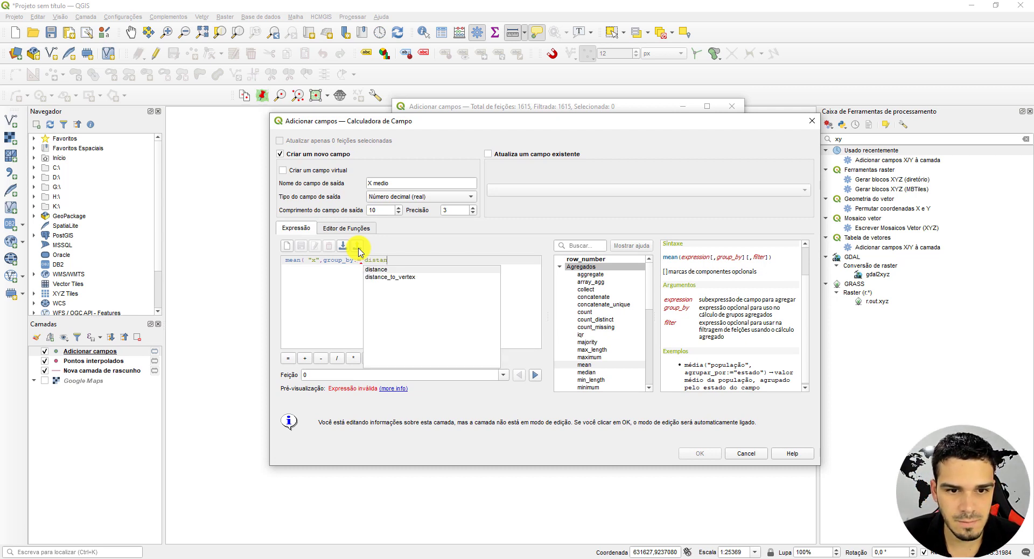
pyautogui.write('ce"')
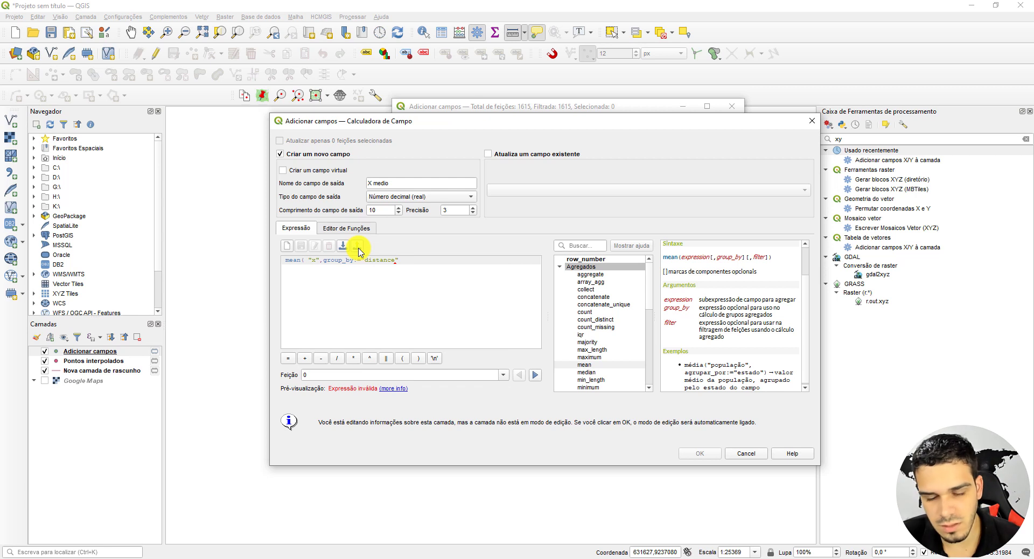
pyautogui.write(')')
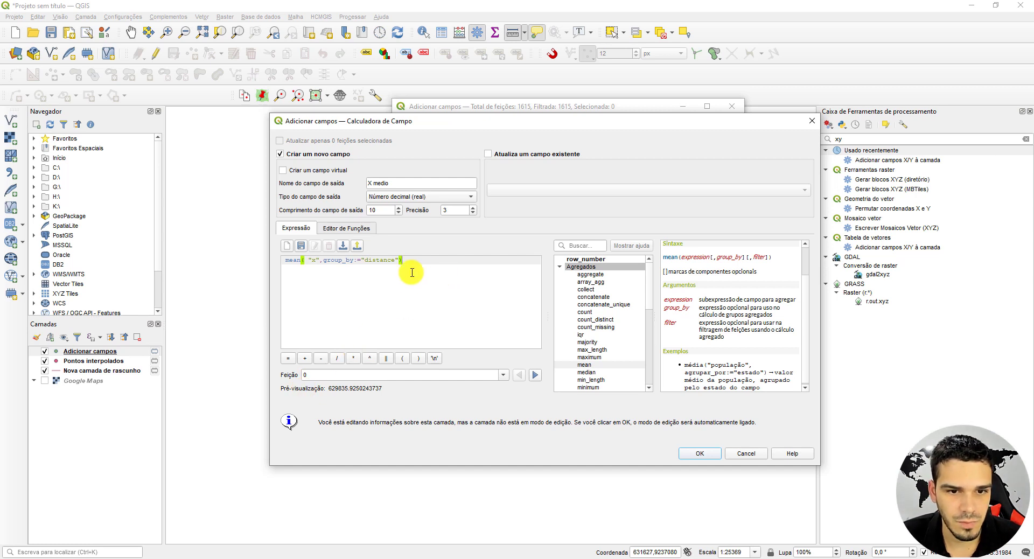
pyautogui.moveTo(409, 270); pyautogui.dragTo(236, 251)
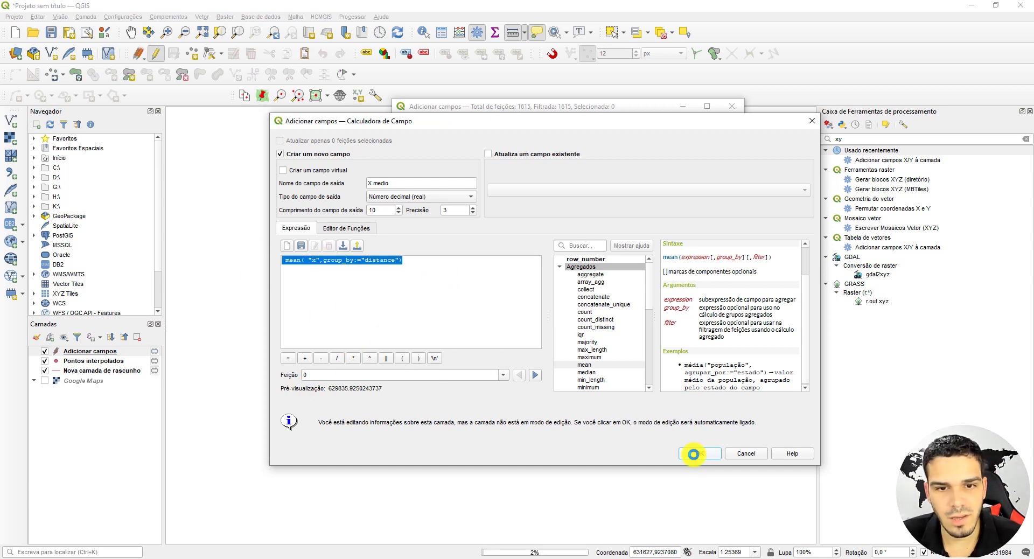
pyautogui.click(694, 455)
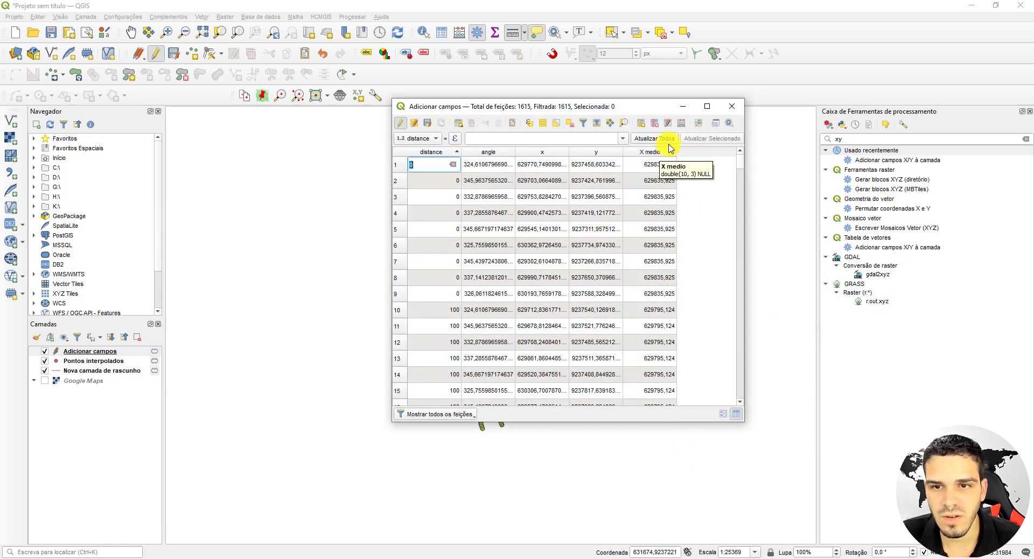
# Step: Create a Número decimal (real) field named Y medio, calculated as mean( "y",group_by:="distance")
pyautogui.click(682, 127)
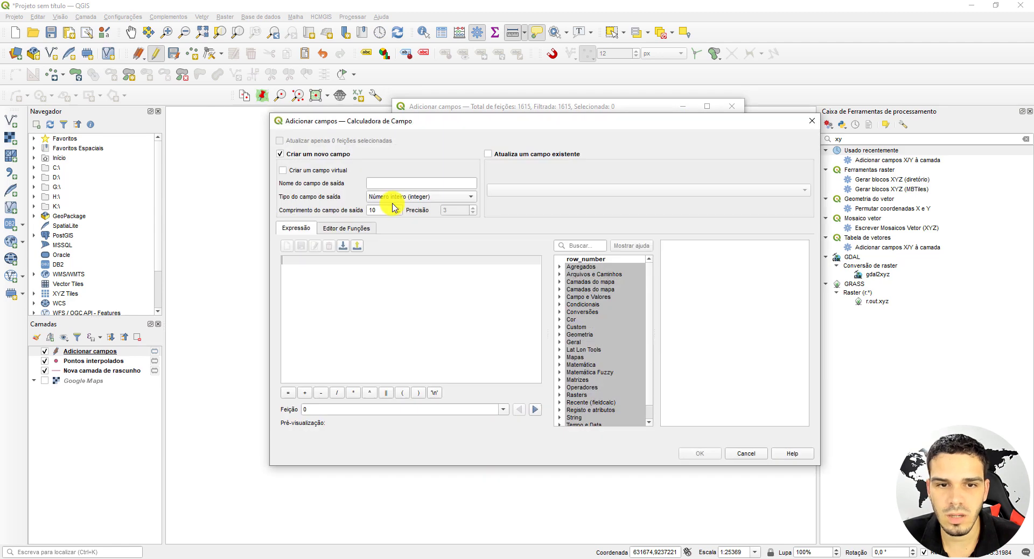
pyautogui.write('Y medio')
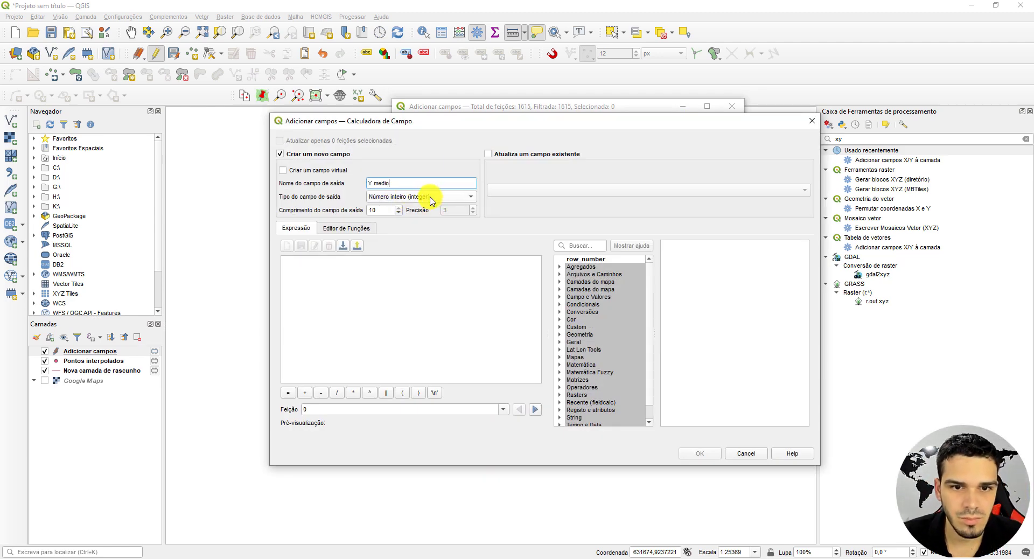
pyautogui.click(430, 199)
pyautogui.click(427, 208)
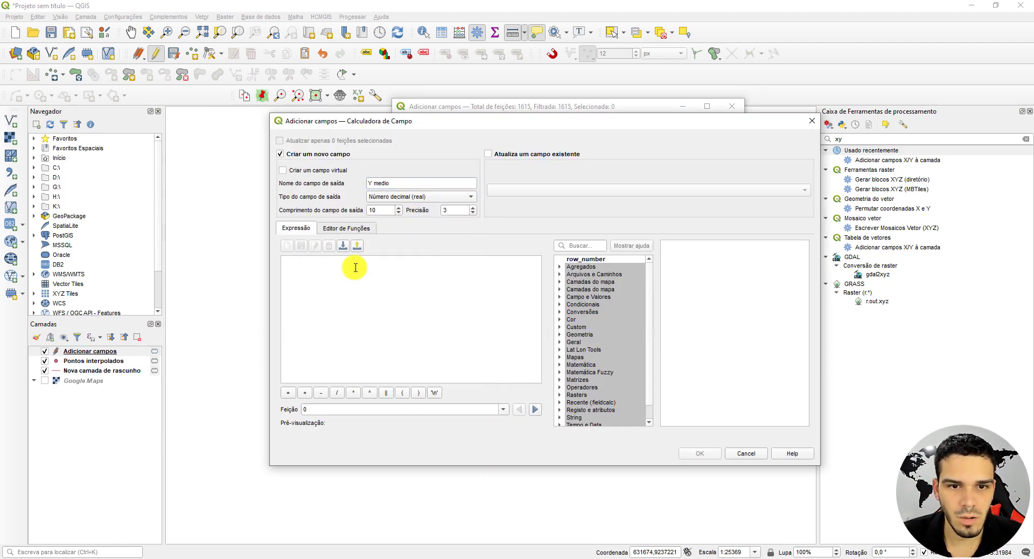
pyautogui.write('mean("X", group_by:="distance")')
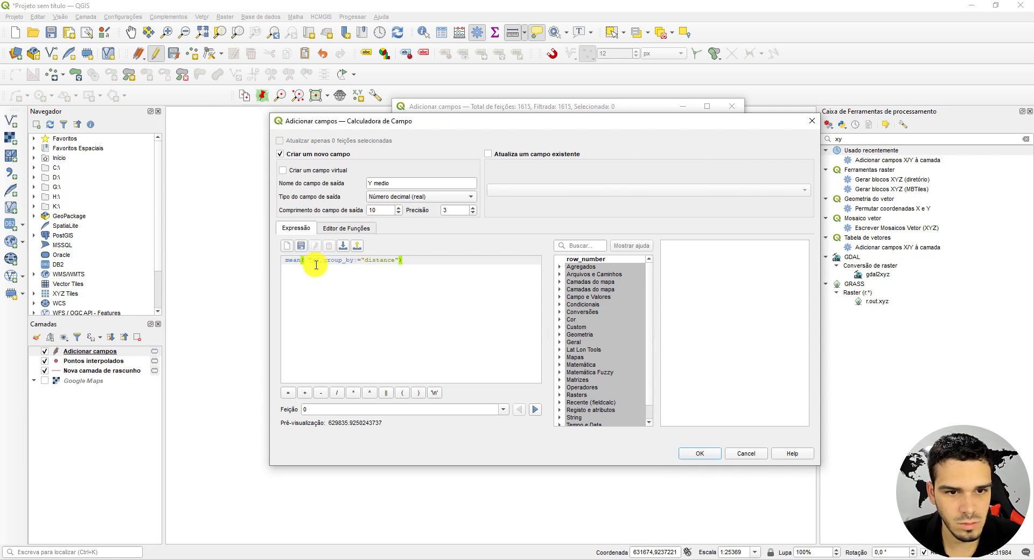
pyautogui.doubleClick(316, 260)
pyautogui.press('BackSpace')
pyautogui.write('Y')
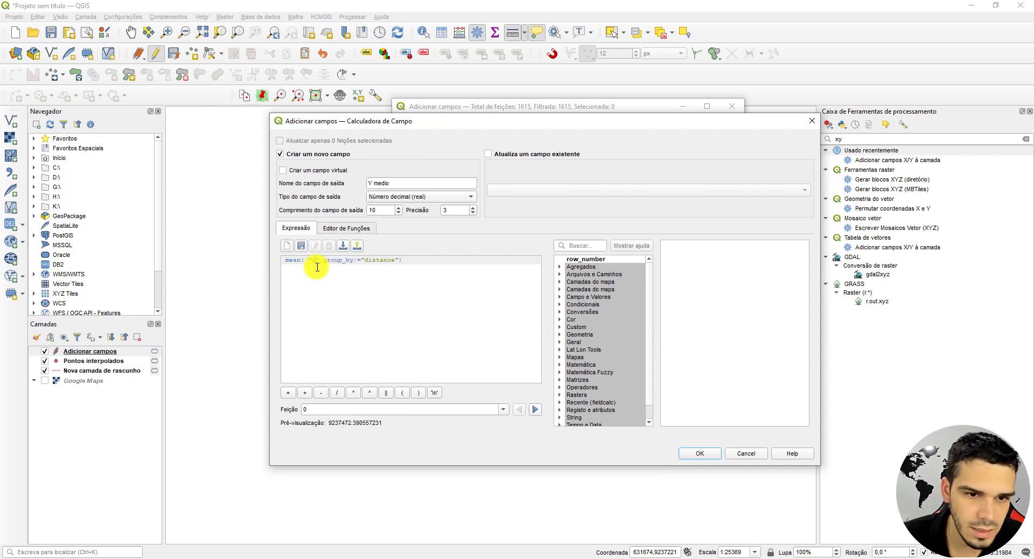
pyautogui.click(702, 454)
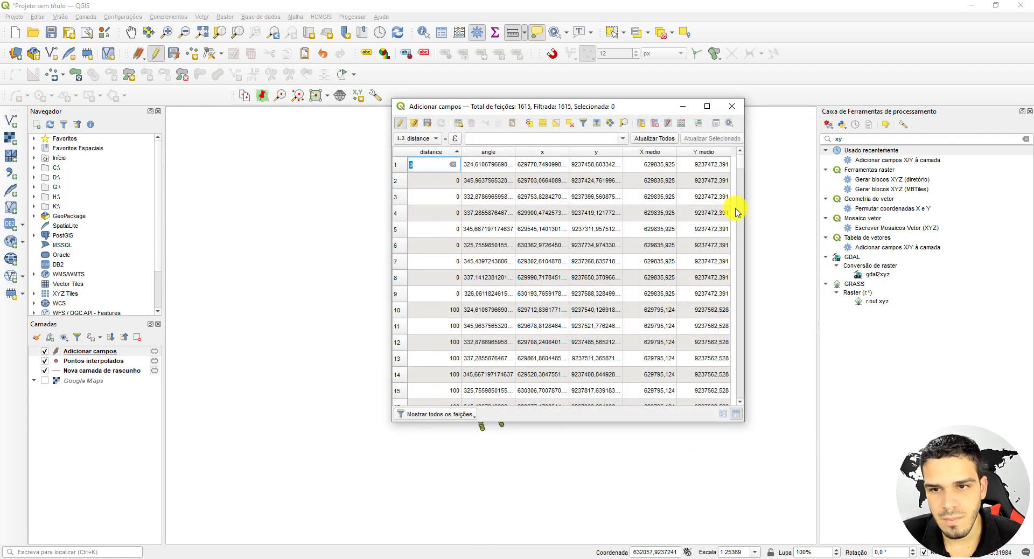
# Step: Close the attribute table and set up an XLSX export of the Adicionar campos layer to pontos excel.xlsx on the desktop
pyautogui.moveTo(745, 209); pyautogui.dragTo(777, 212)
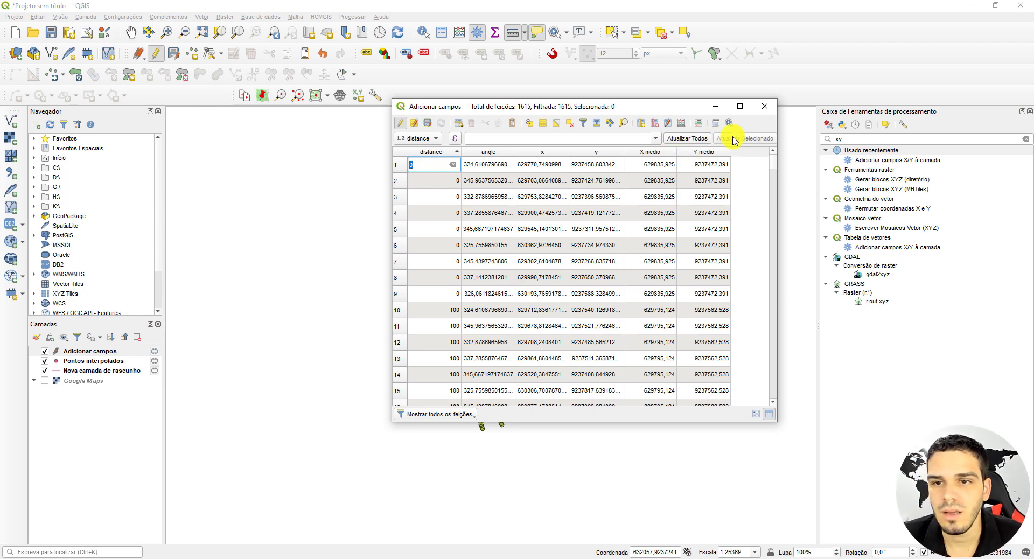
pyautogui.click(764, 109)
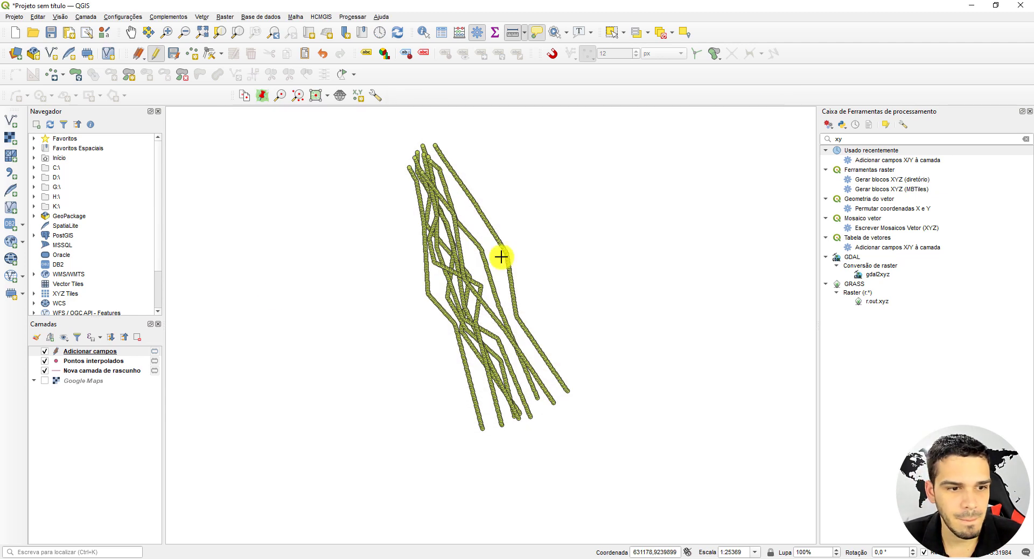
pyautogui.rightClick(74, 355)
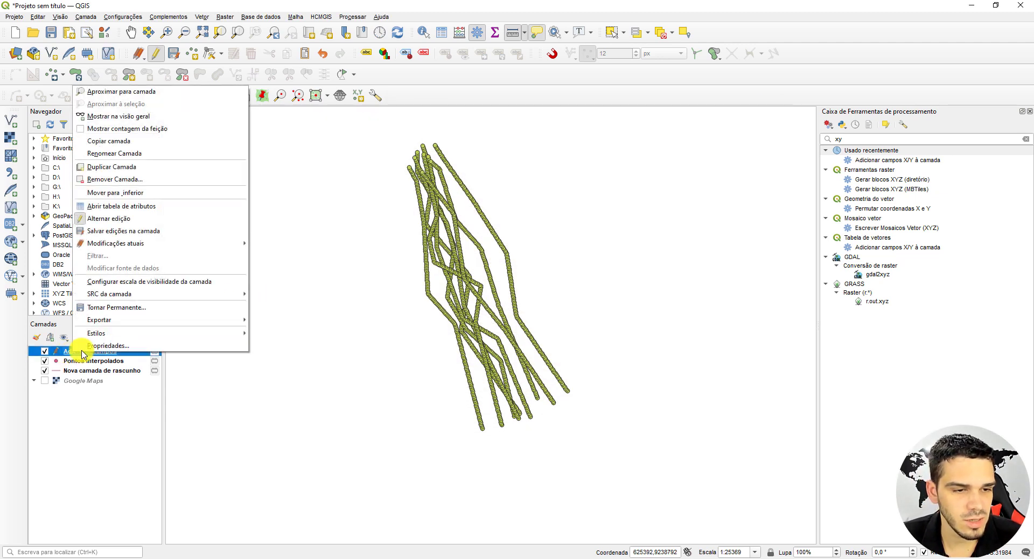
pyautogui.moveTo(105, 325)
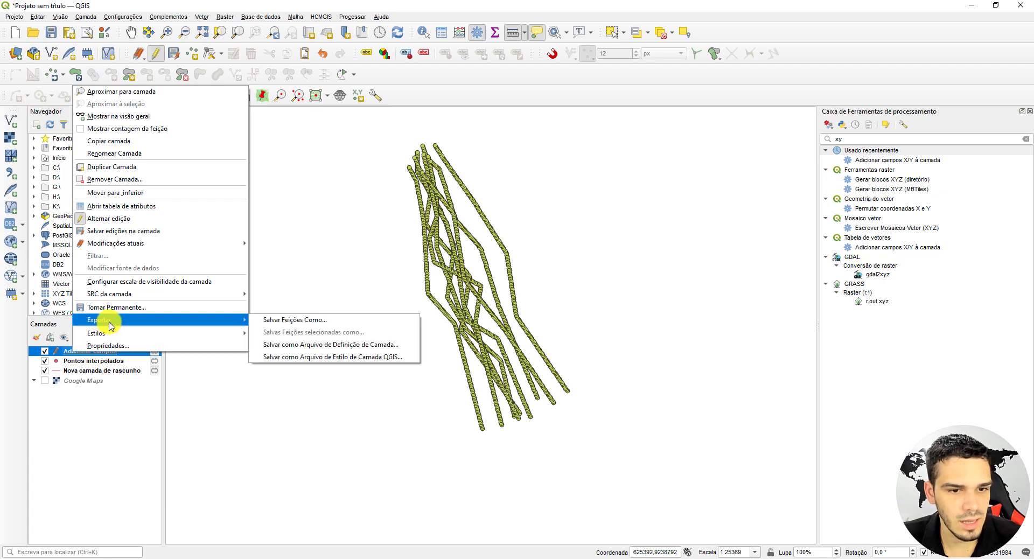
pyautogui.click(294, 320)
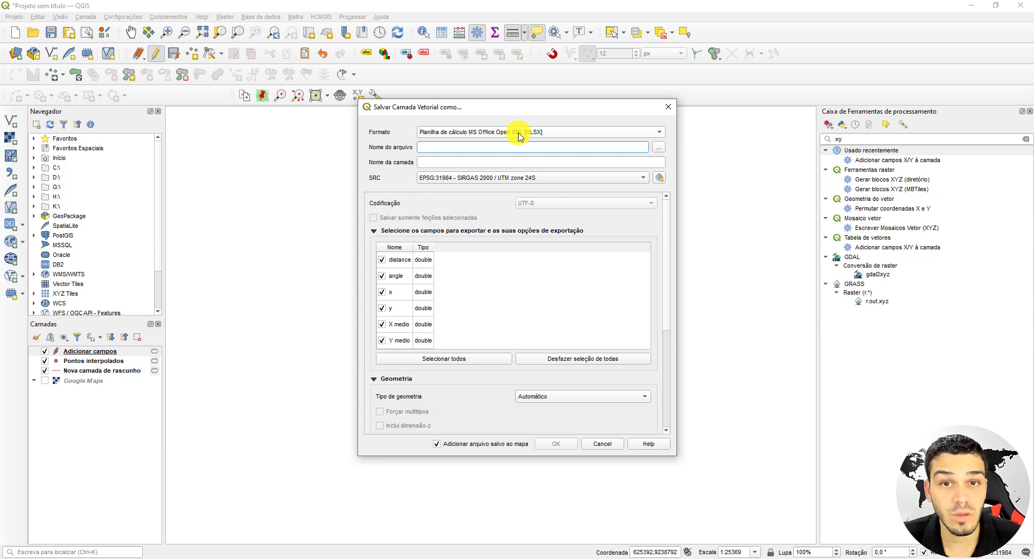
pyautogui.click(659, 149)
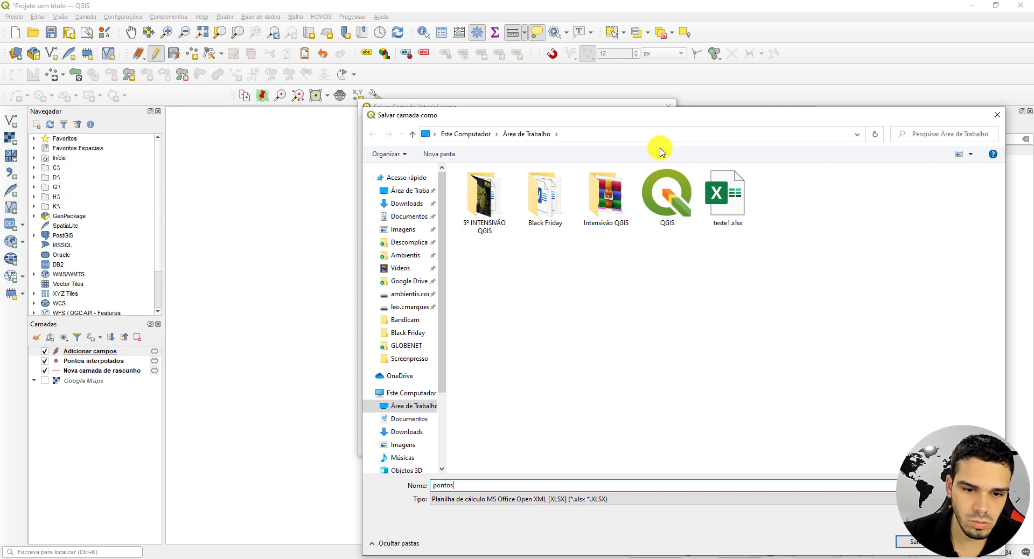
pyautogui.press('Return')
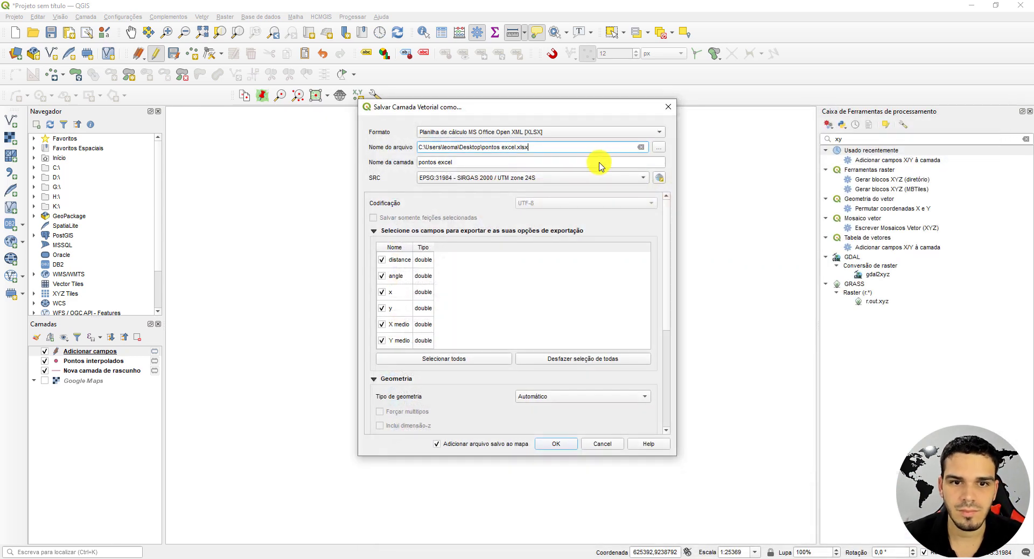
# Step: Export only the X medio and Y medio fields, without adding the saved file to the map
pyautogui.scroll(-1, 484, 301)
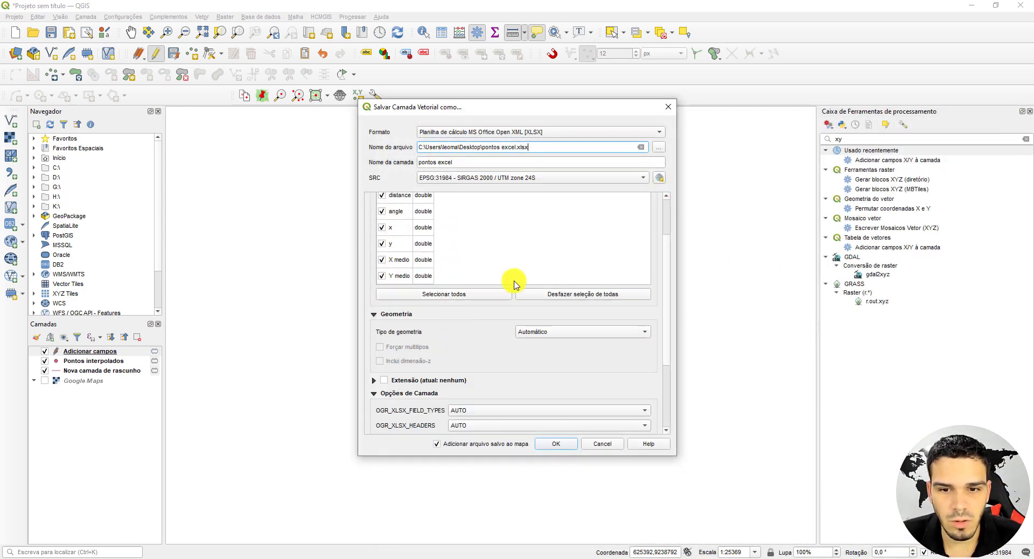
pyautogui.scroll(1, 522, 313)
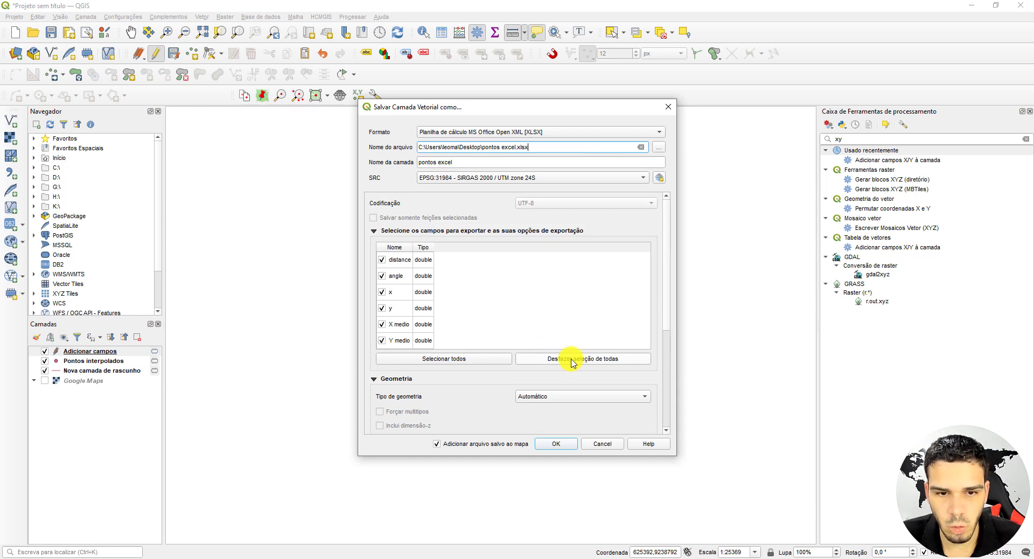
pyautogui.click(572, 360)
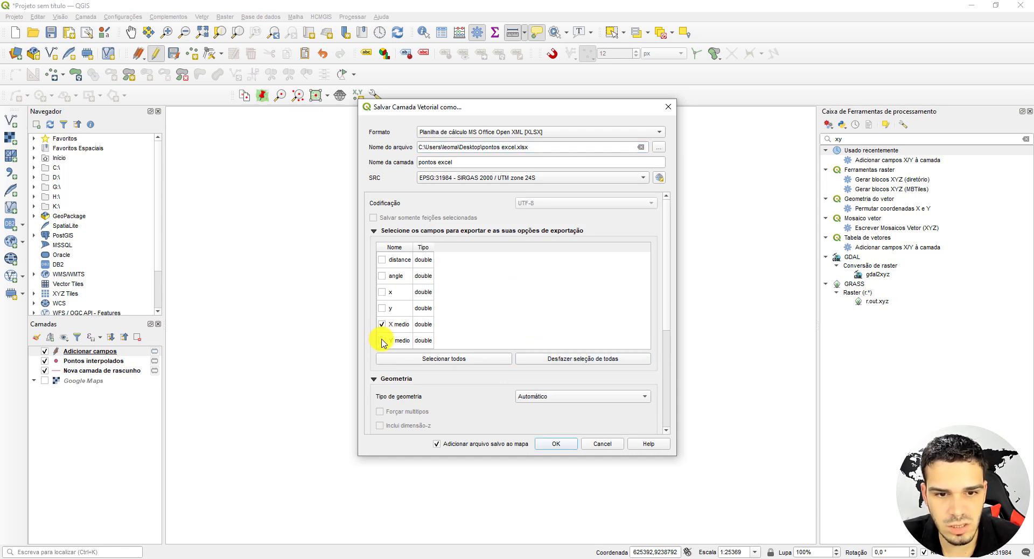
pyautogui.click(437, 445)
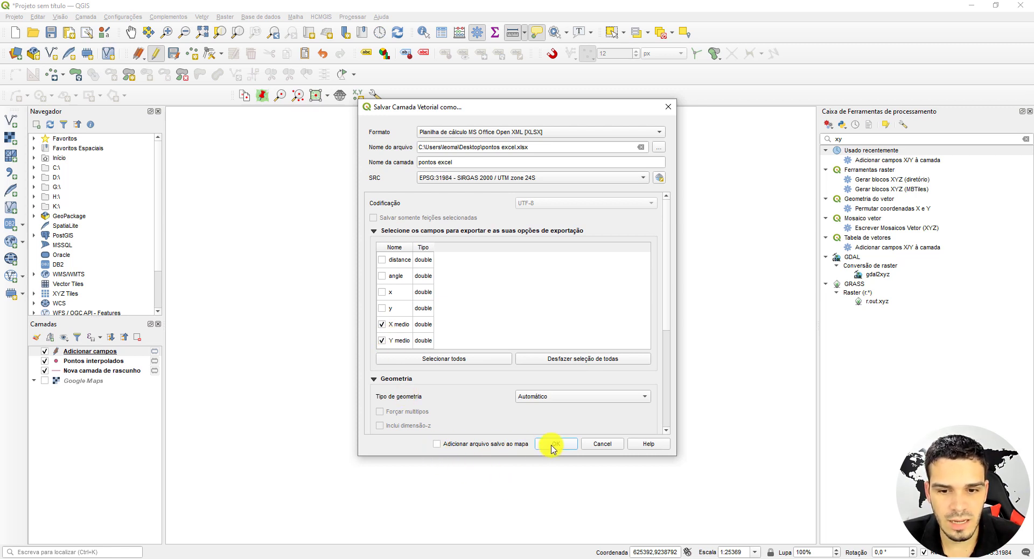
pyautogui.click(553, 447)
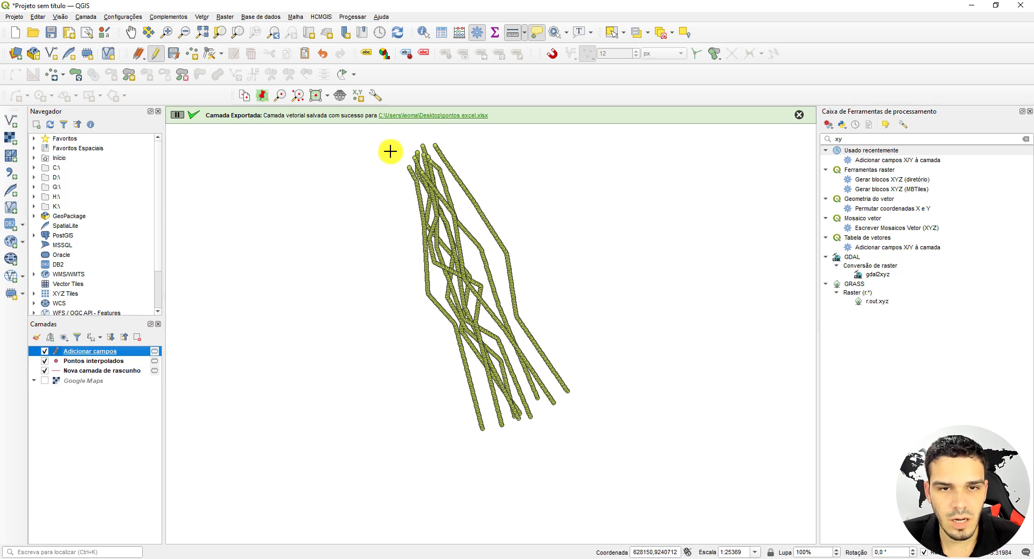
# Step: Open the exported pontos excel.xlsx in Excel from its desktop folder and maximize the workbook window
pyautogui.click(415, 115)
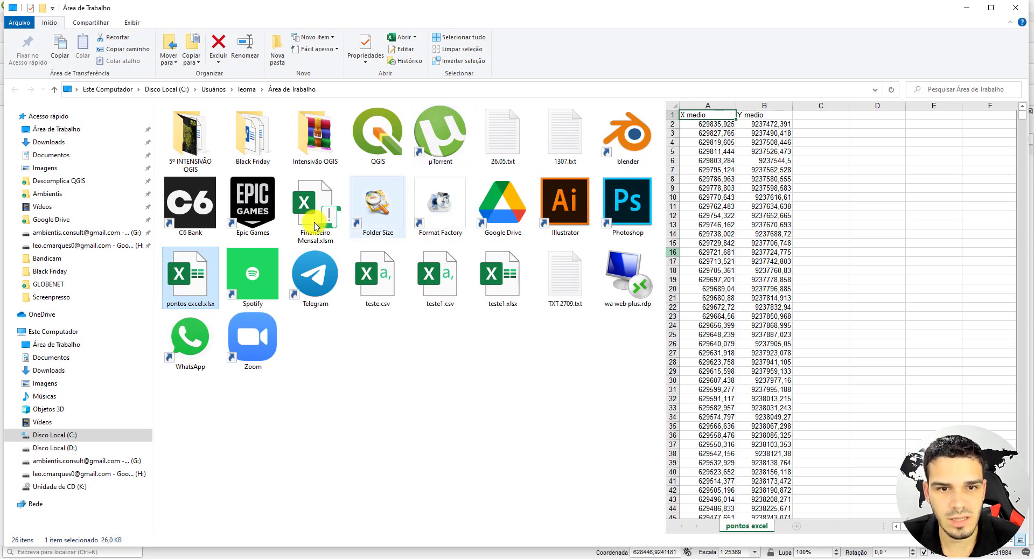
pyautogui.doubleClick(183, 276)
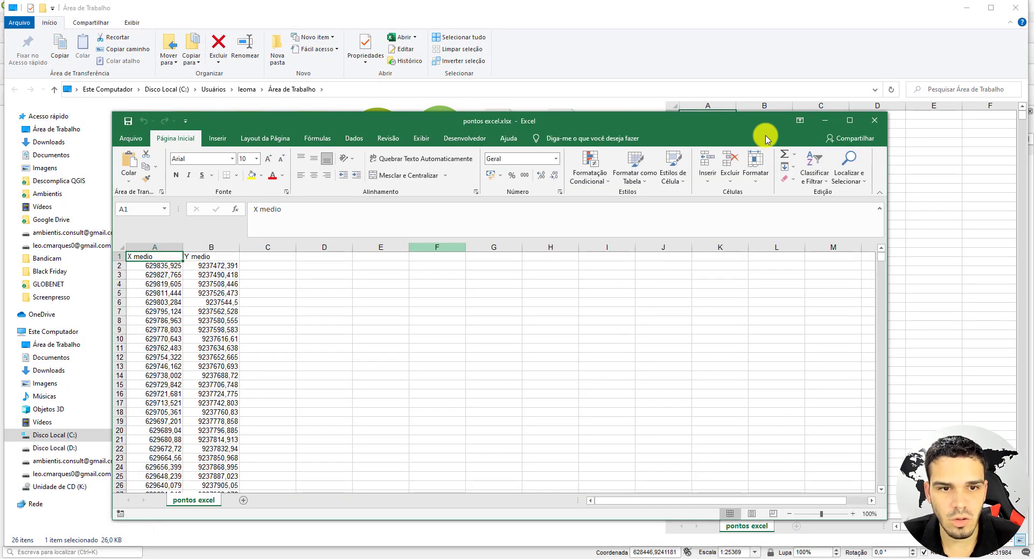
pyautogui.click(849, 120)
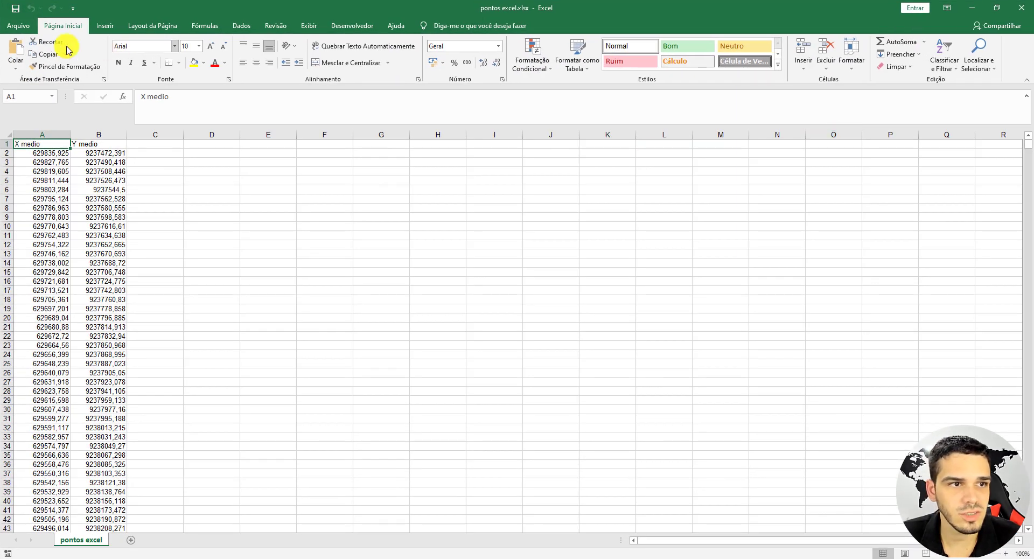
# Step: Save a copy of the workbook on the desktop as pontos excel.csv in the CSV (separado por vírgulas) format
pyautogui.click(9, 30)
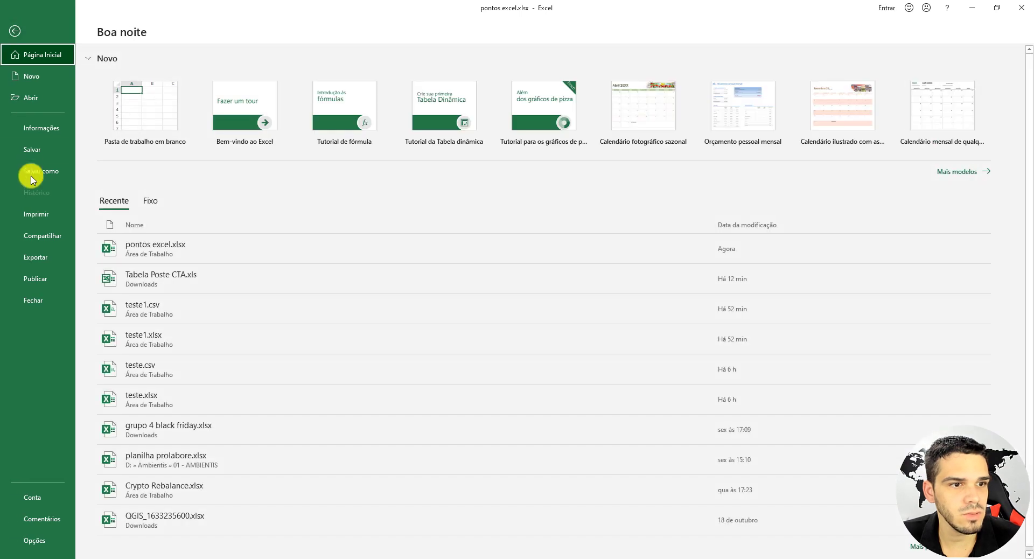
pyautogui.click(34, 174)
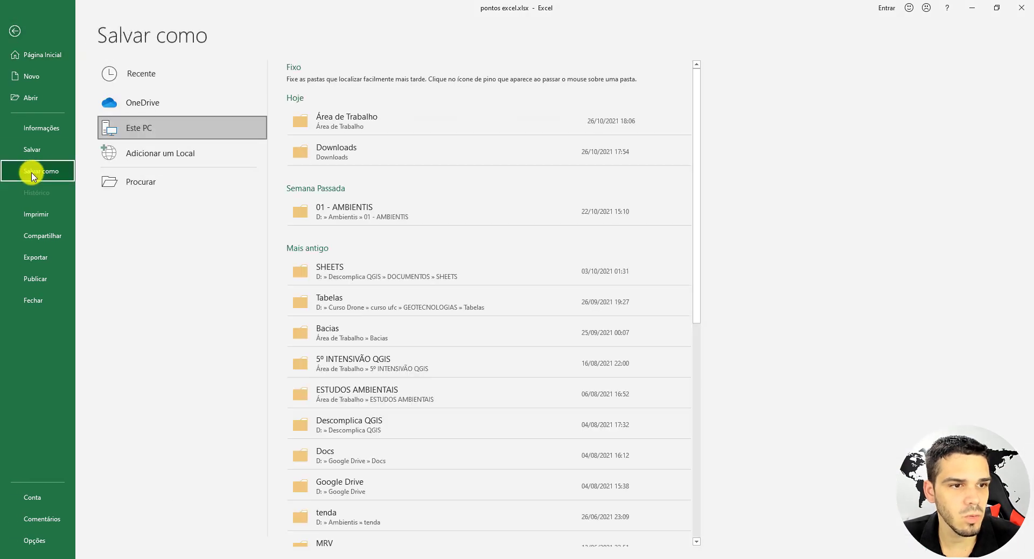
pyautogui.click(325, 128)
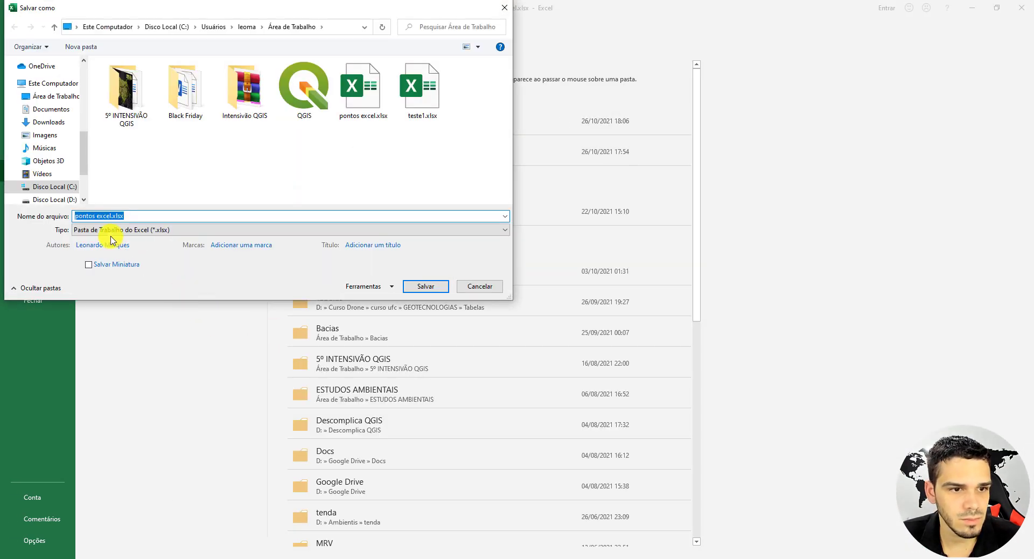
pyautogui.click(104, 230)
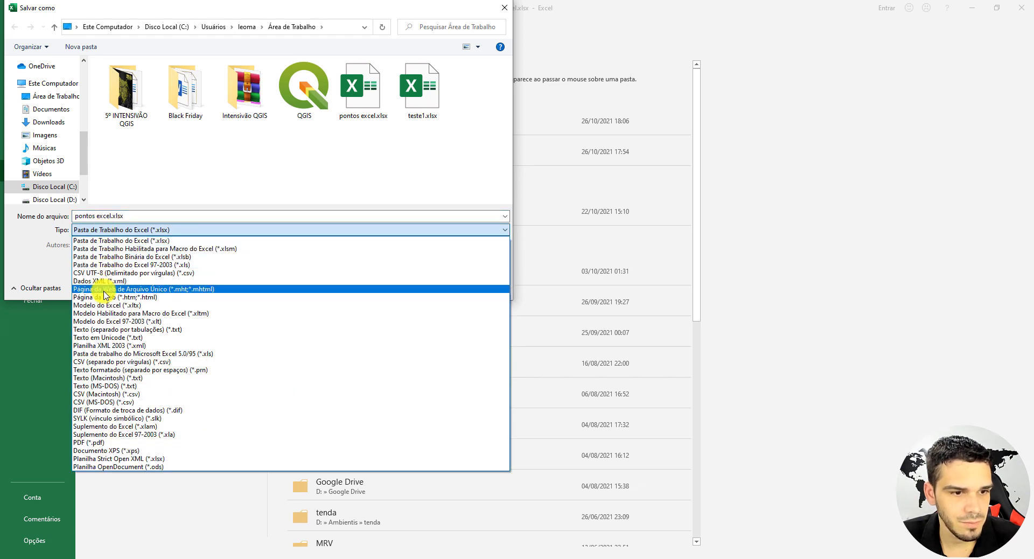
pyautogui.click(104, 365)
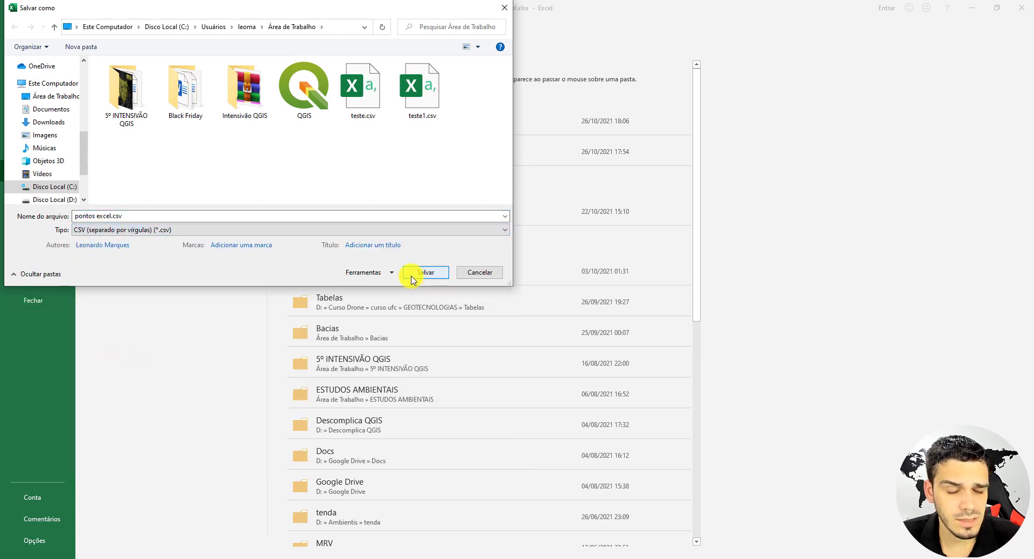
pyautogui.click(412, 272)
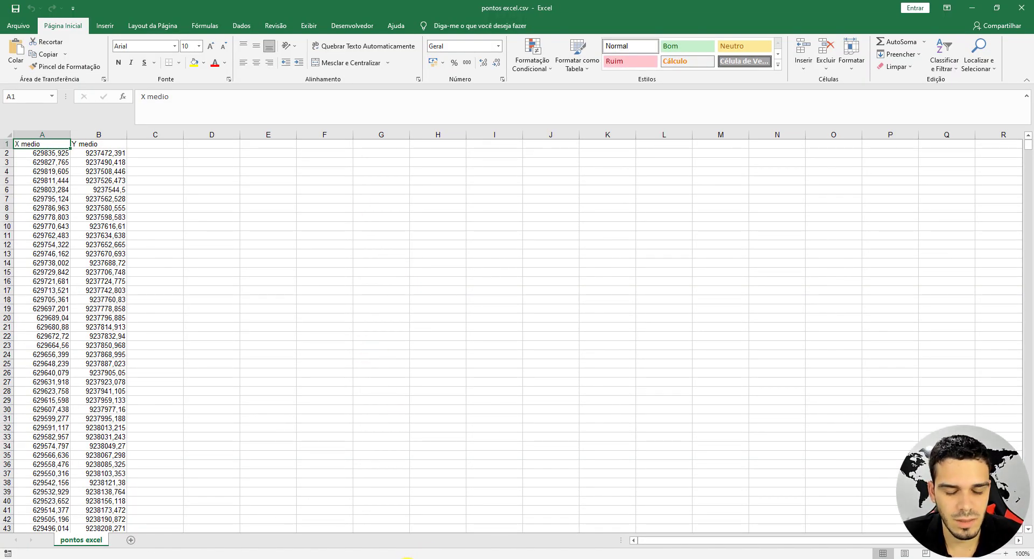
# Step: Switch back to QGIS and choose pontos excel.csv from the desktop as the source for a new delimited text layer
pyautogui.click(409, 557)
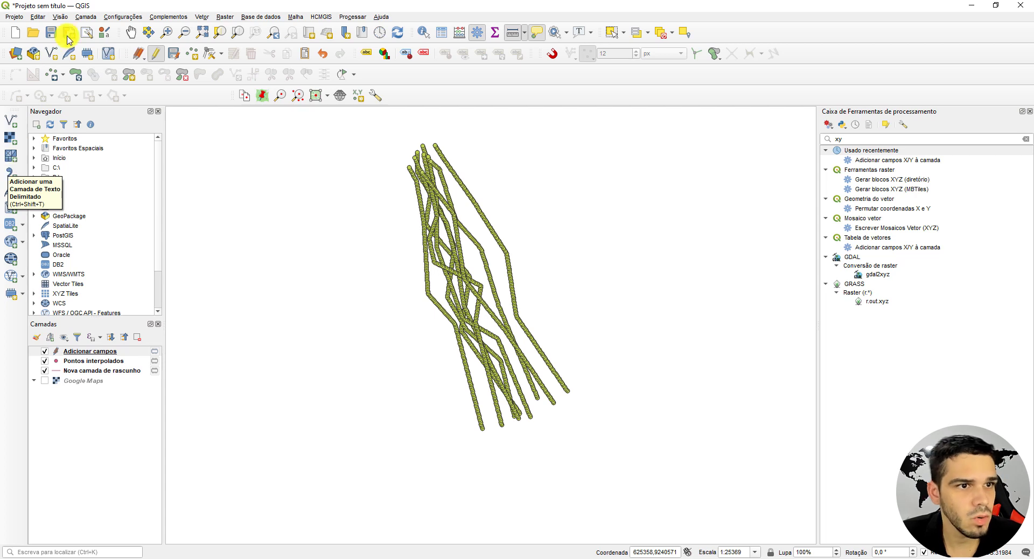
pyautogui.click(85, 17)
pyautogui.moveTo(101, 54)
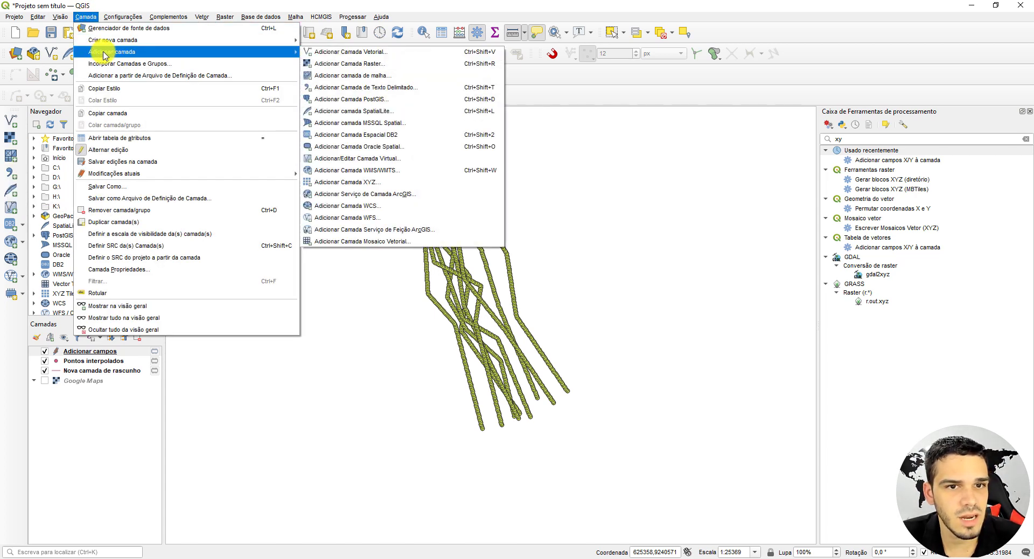
pyautogui.click(385, 89)
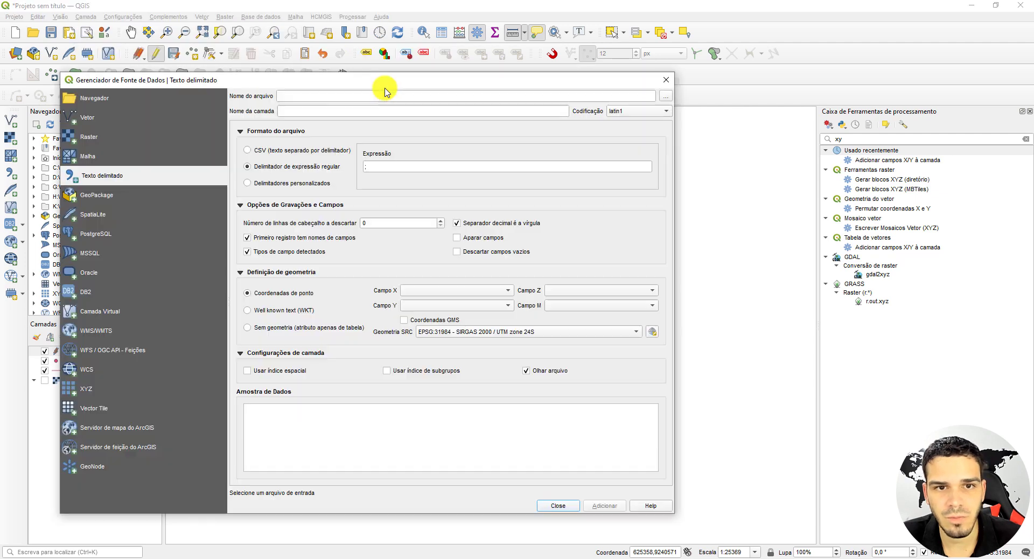
pyautogui.click(664, 96)
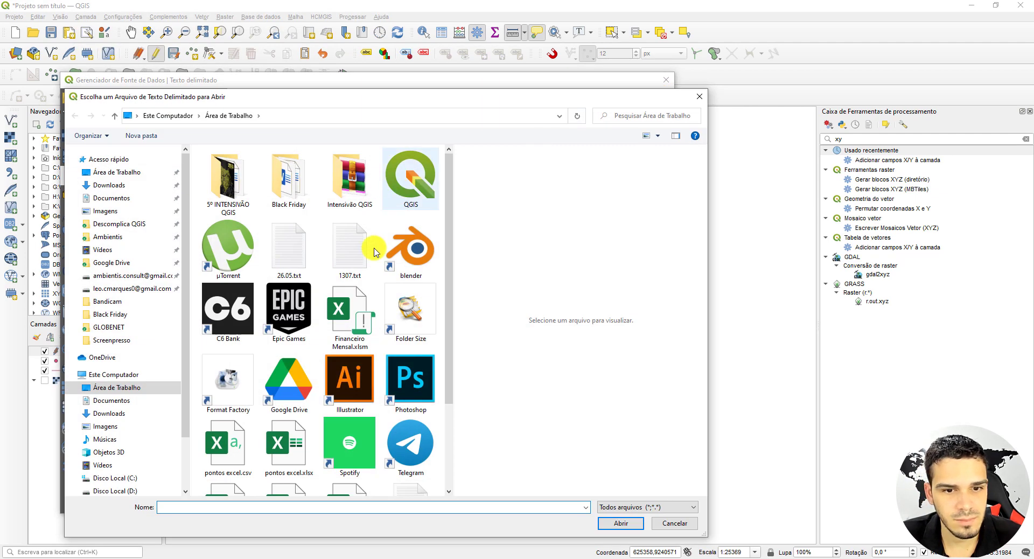
pyautogui.click(226, 439)
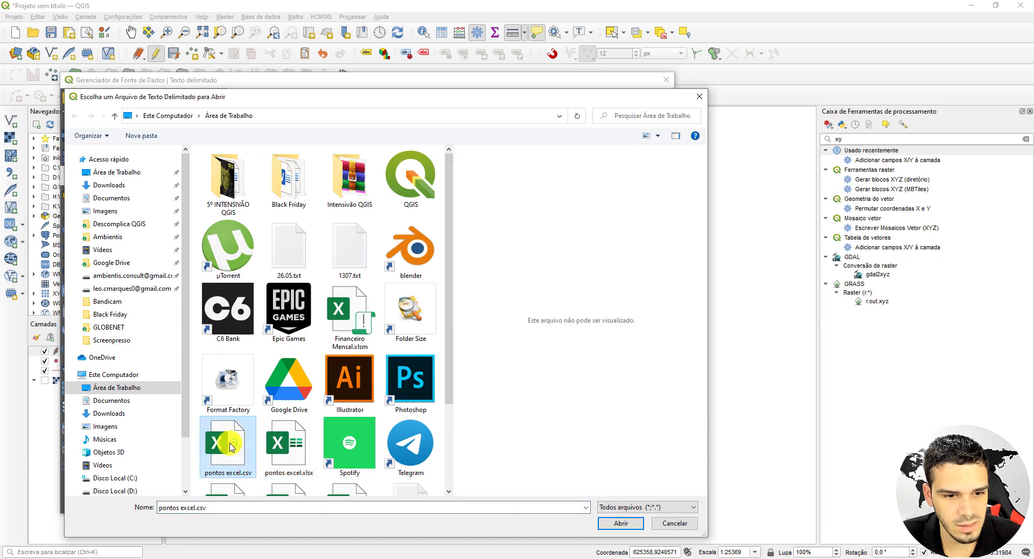
pyautogui.click(620, 523)
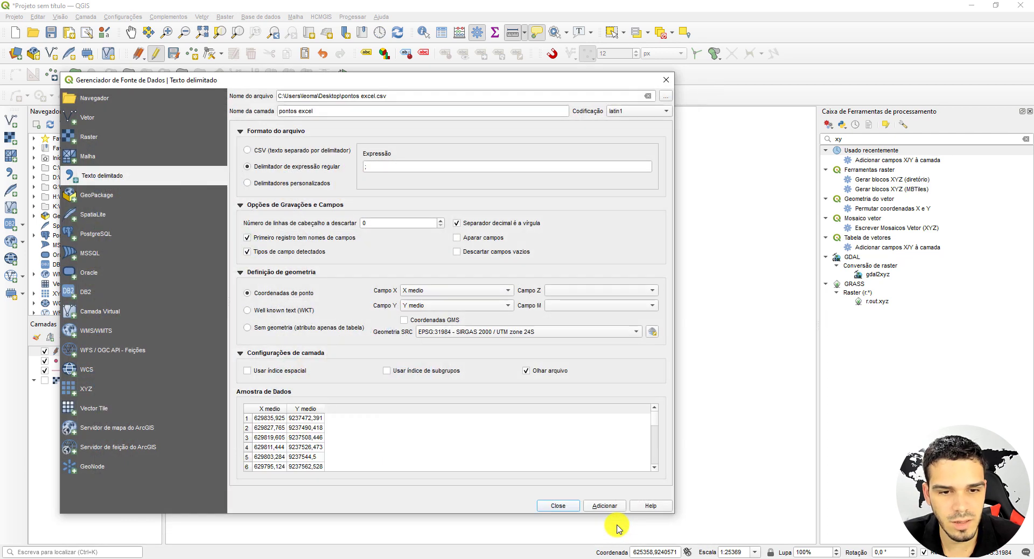
# Step: Add the pontos excel point layer with X medio and Y medio as coordinates in EPSG:31984, and close the data source manager
pyautogui.moveTo(675, 348); pyautogui.dragTo(715, 344)
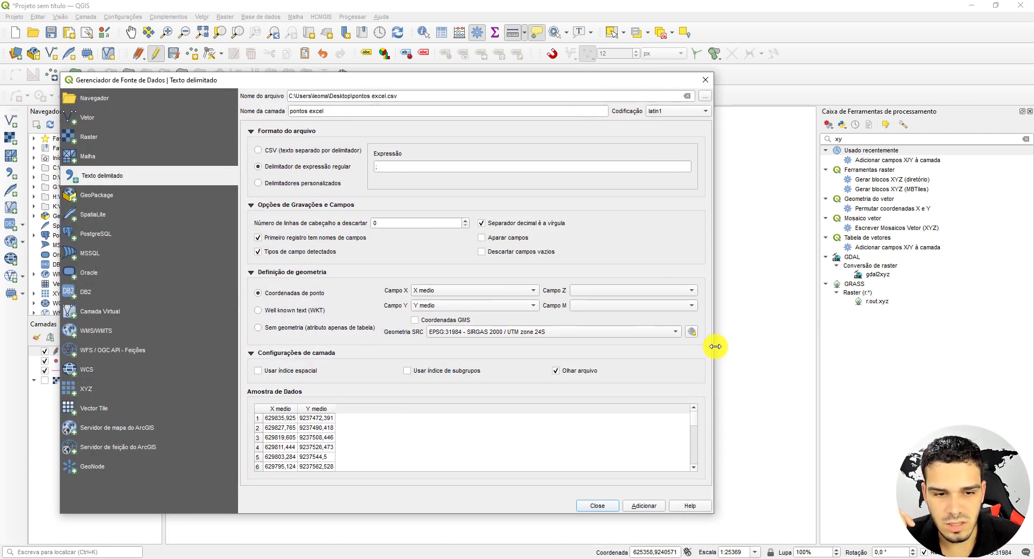
pyautogui.moveTo(360, 82); pyautogui.dragTo(400, 58)
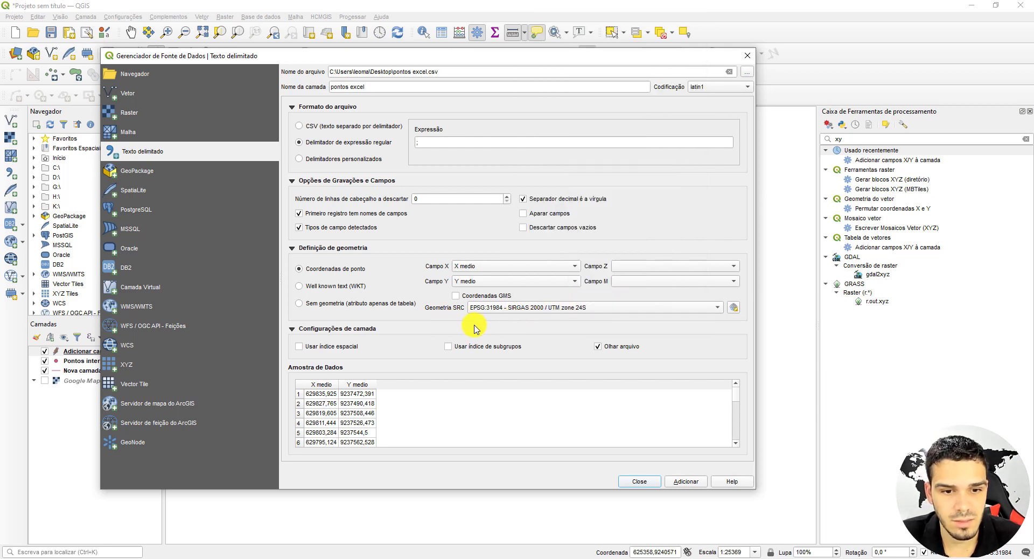
pyautogui.click(685, 482)
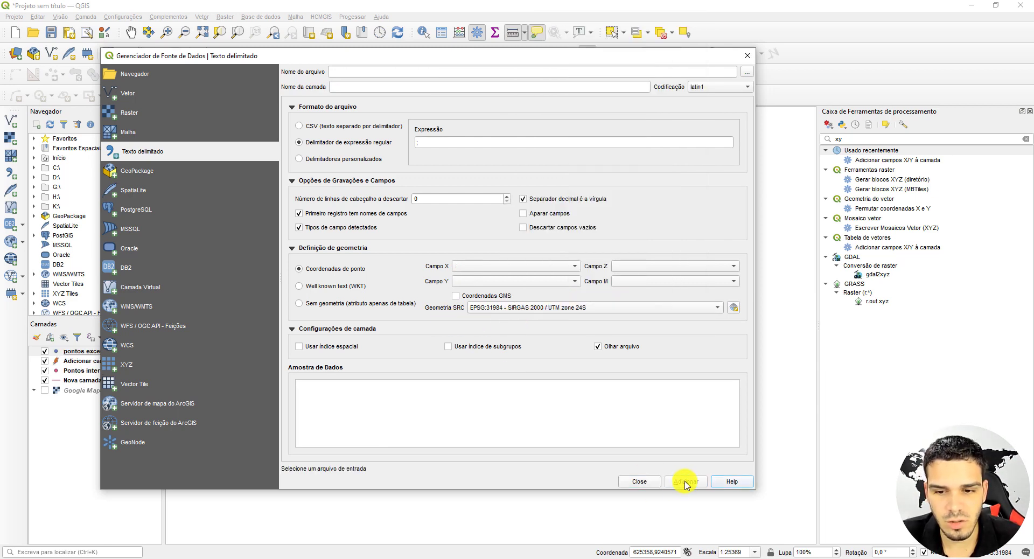
pyautogui.click(639, 483)
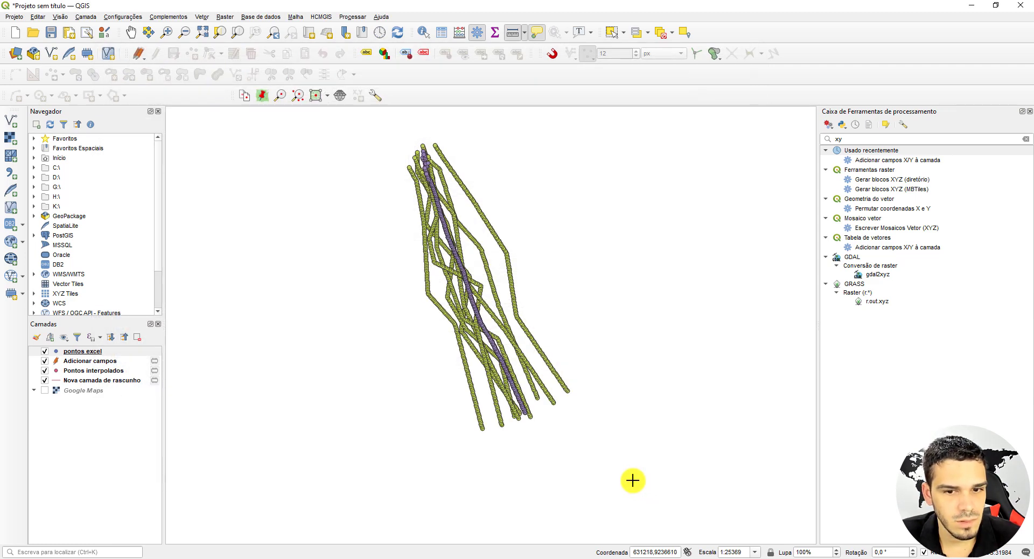
# Step: Examine the attribute table of the pontos excel layer and the position of its averaged points among the route lines
pyautogui.click(84, 352)
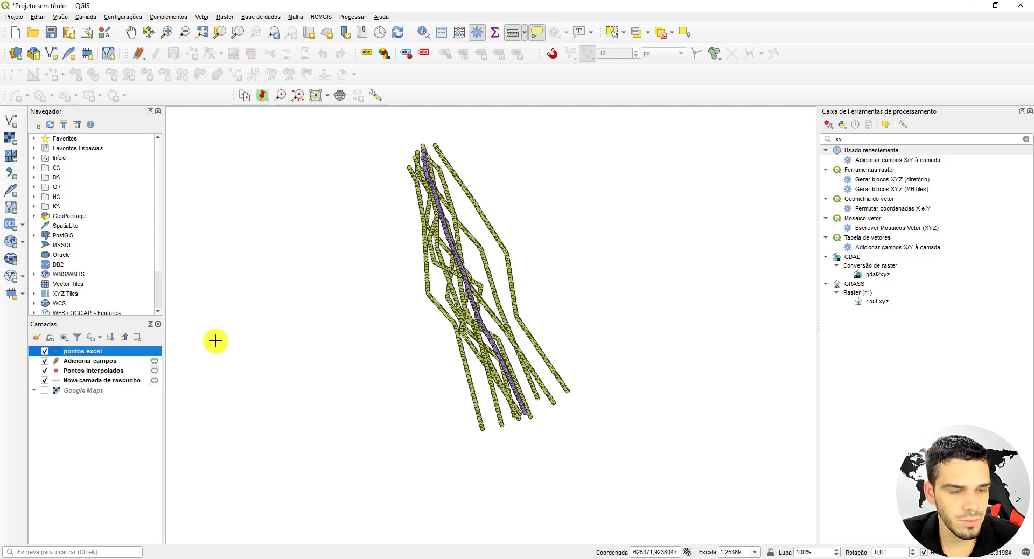
pyautogui.rightClick(90, 351)
pyautogui.click(135, 473)
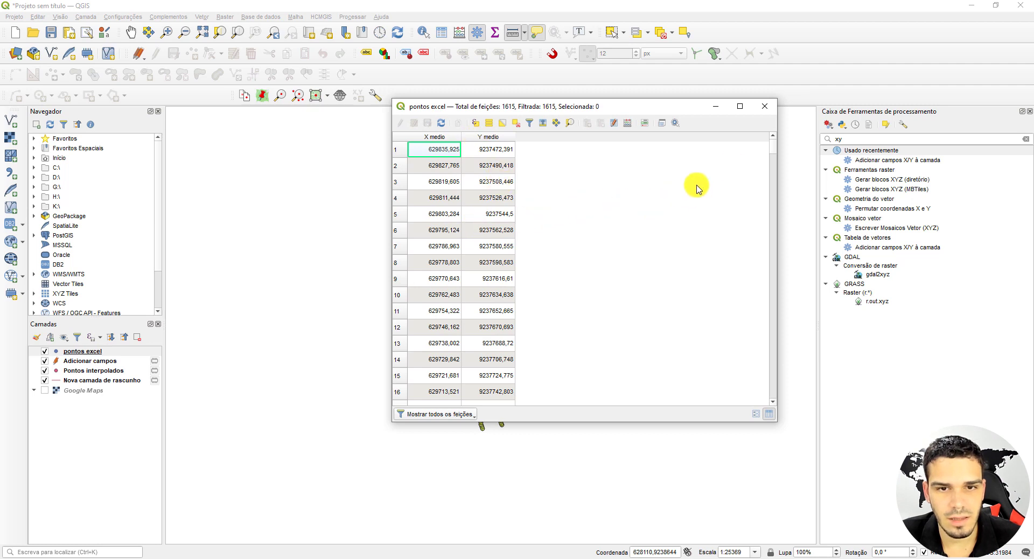
pyautogui.click(765, 106)
pyautogui.scroll(2, 454, 293)
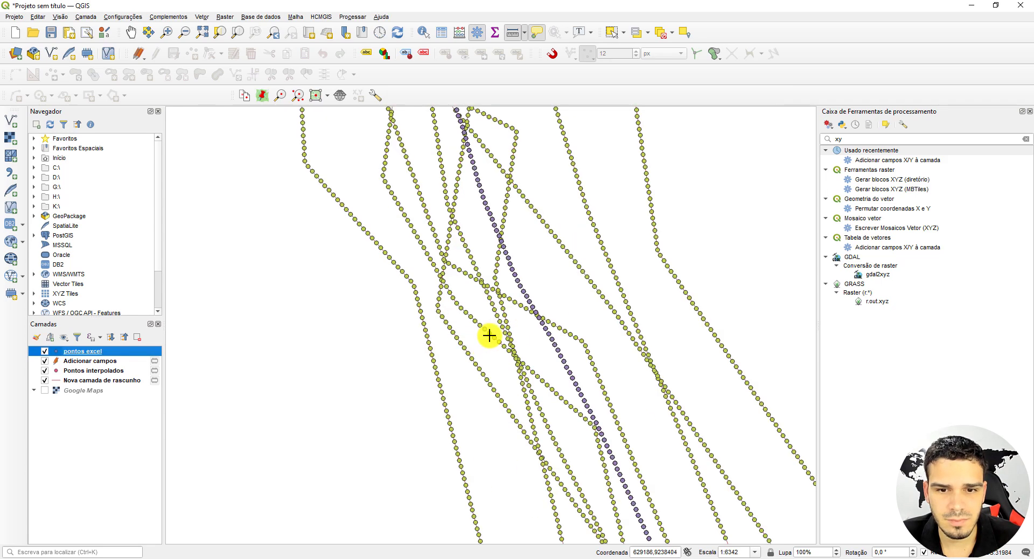
pyautogui.scroll(1, 533, 294)
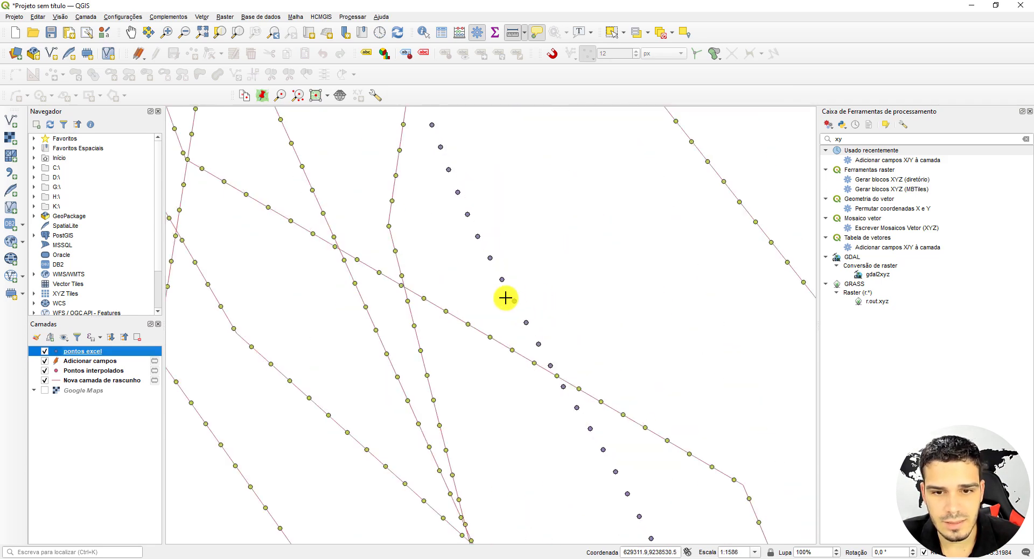
# Step: Search the processing toolbox for "pontos para" and open the Pontos para linhas tool
pyautogui.scroll(-2, 518, 296)
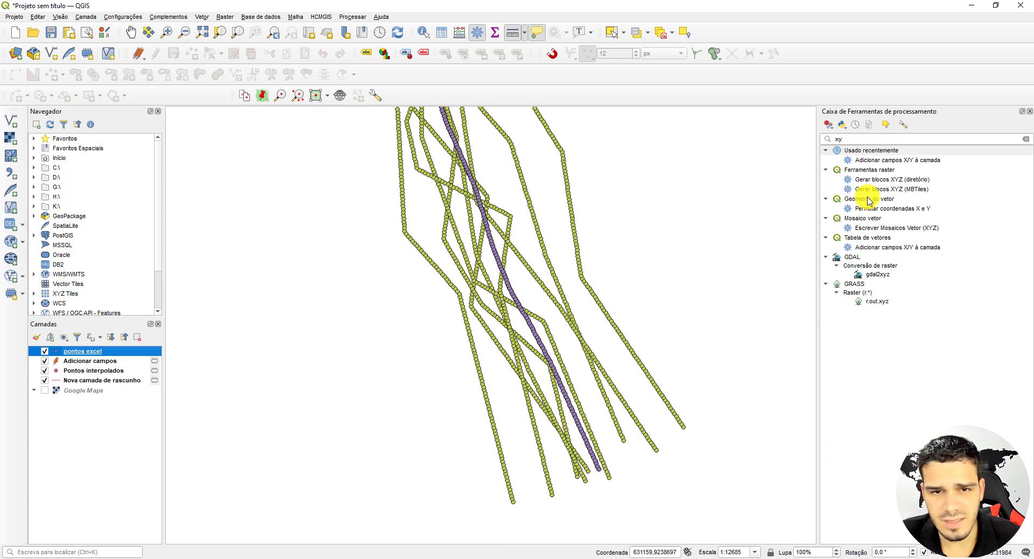
pyautogui.click(1025, 143)
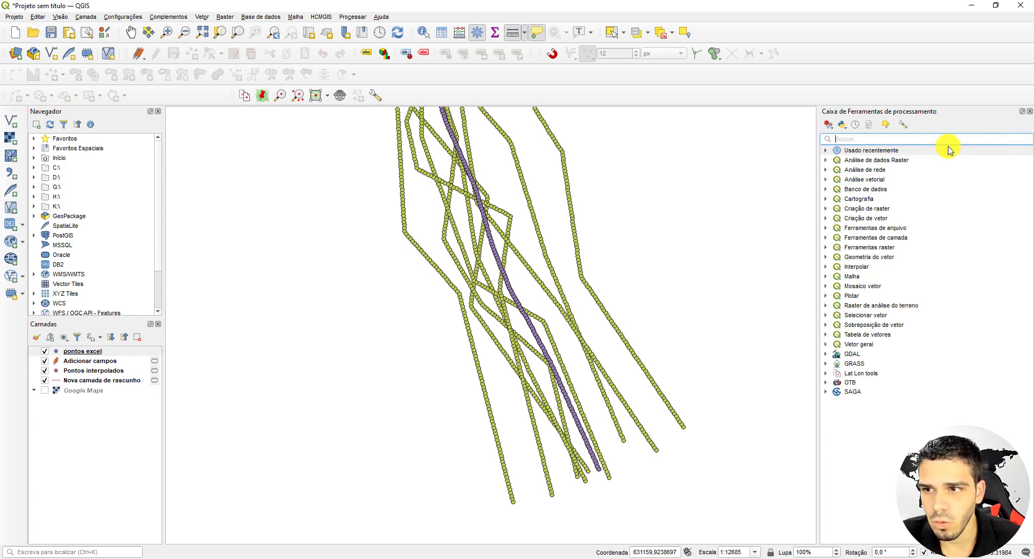
pyautogui.click(925, 138)
pyautogui.write('pontos para')
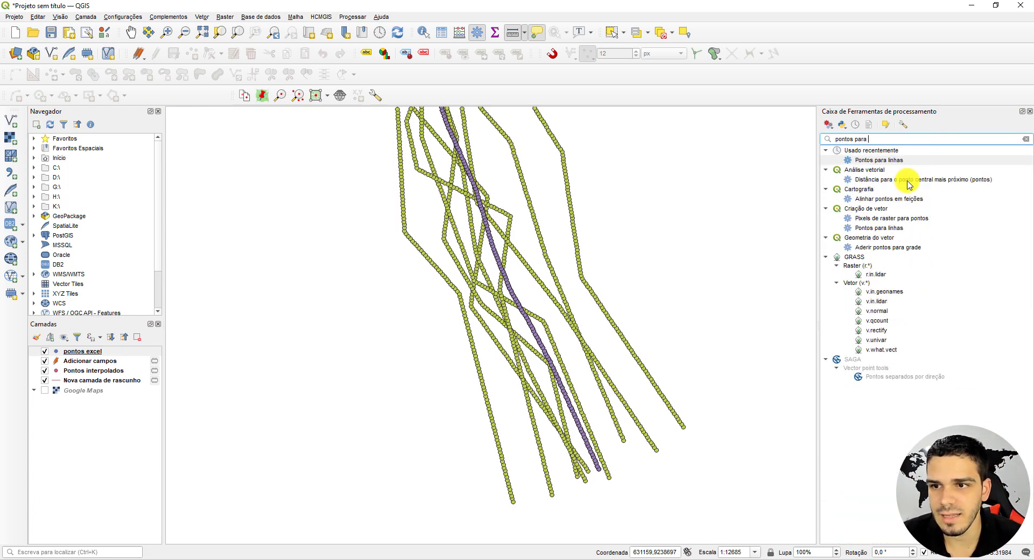
pyautogui.doubleClick(861, 160)
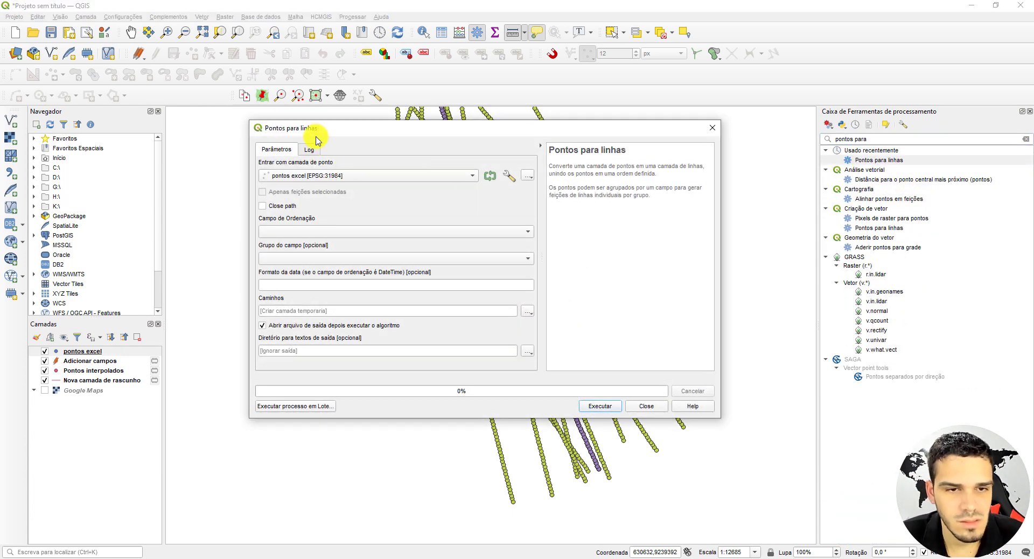
# Step: Convert the pontos excel points into a temporary line layer with Y medio as the order field, and close the tool's dialog
pyautogui.moveTo(316, 134); pyautogui.dragTo(409, 135)
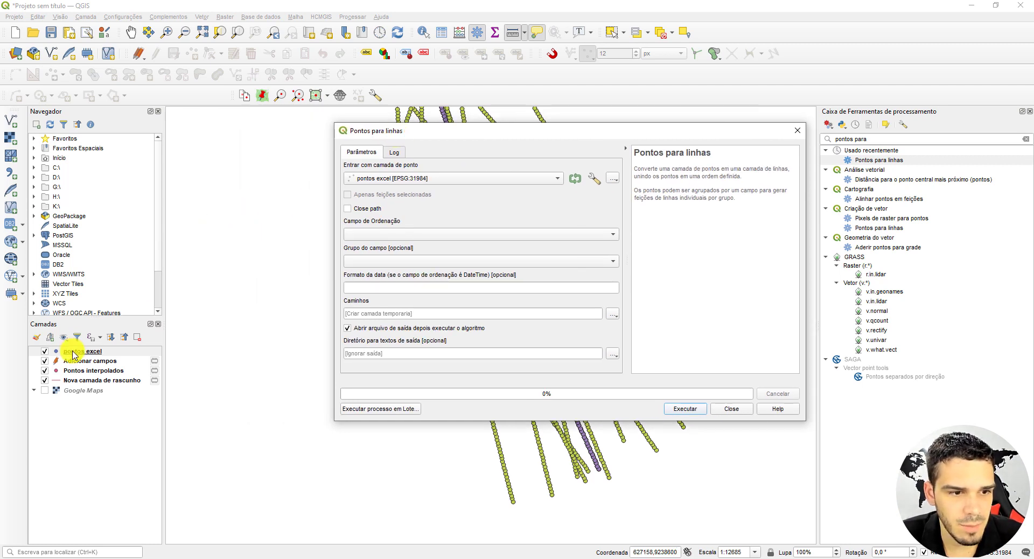
pyautogui.moveTo(261, 166); pyautogui.dragTo(285, 218)
pyautogui.scroll(-1, 285, 218)
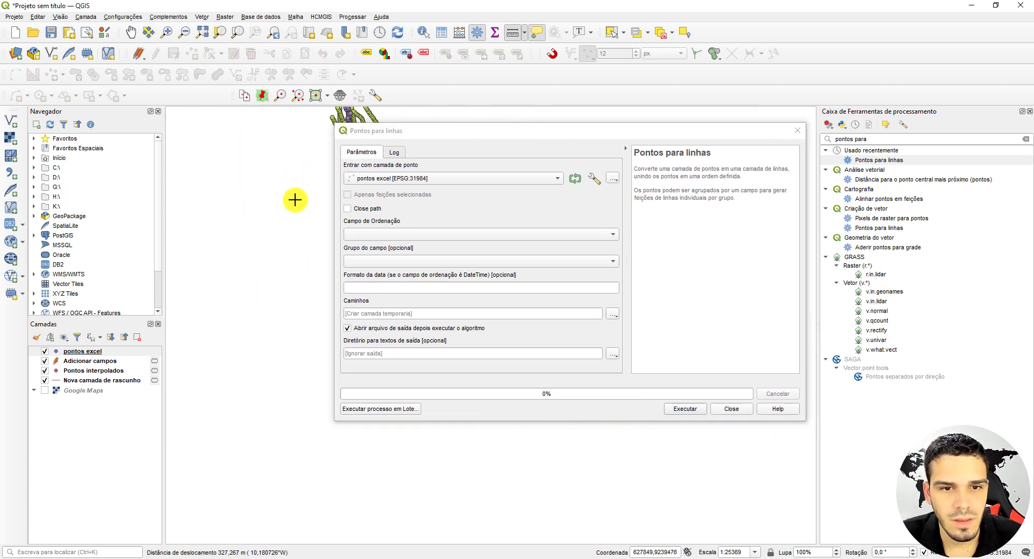
pyautogui.moveTo(393, 131); pyautogui.dragTo(455, 138)
pyautogui.moveTo(378, 226); pyautogui.dragTo(391, 238)
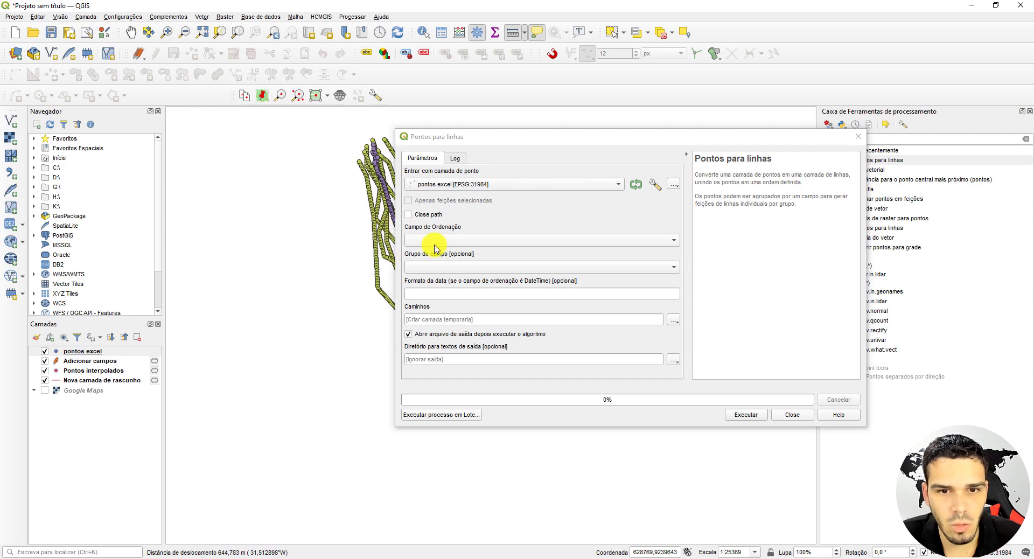
pyautogui.click(438, 139)
pyautogui.moveTo(439, 138); pyautogui.dragTo(535, 138)
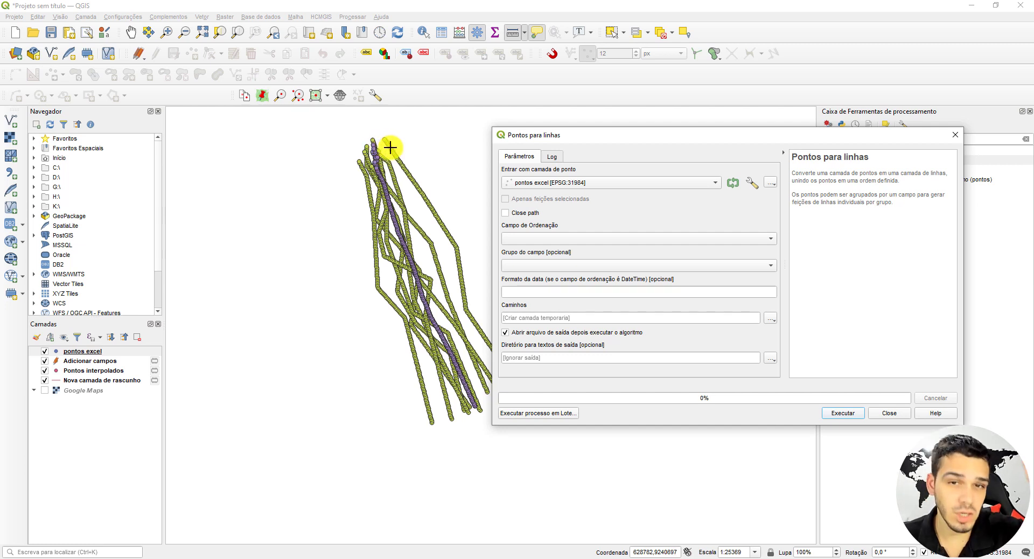
pyautogui.click(551, 238)
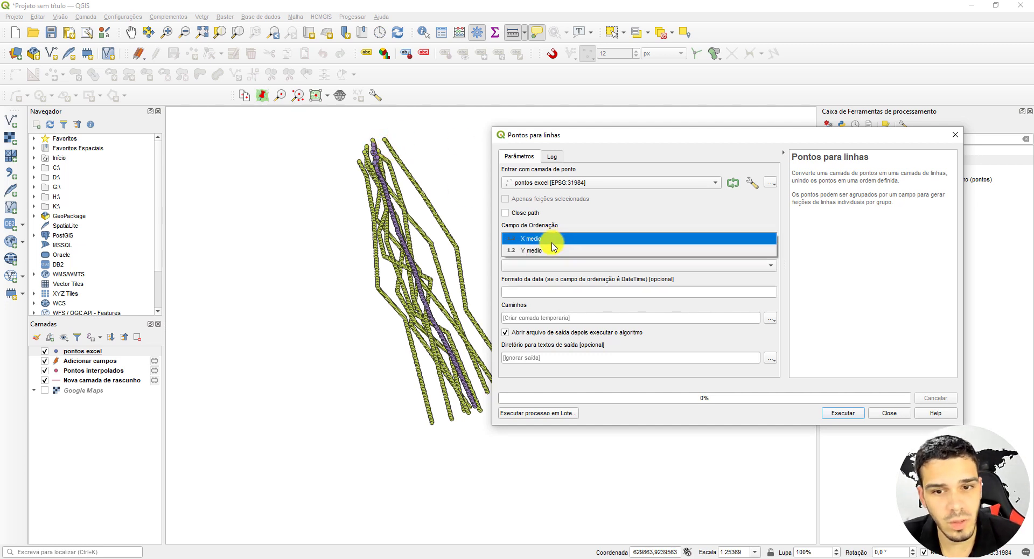
pyautogui.click(548, 251)
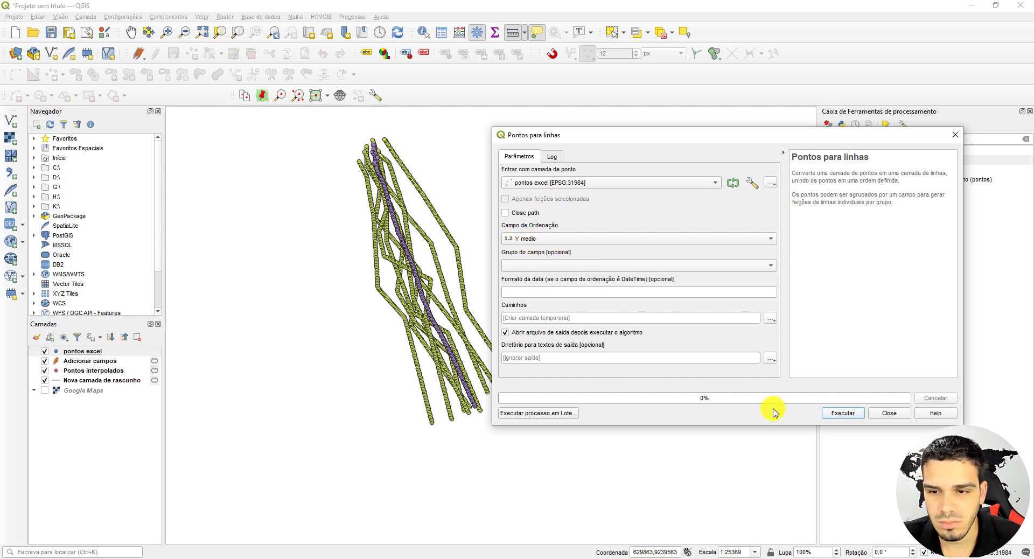
pyautogui.click(838, 416)
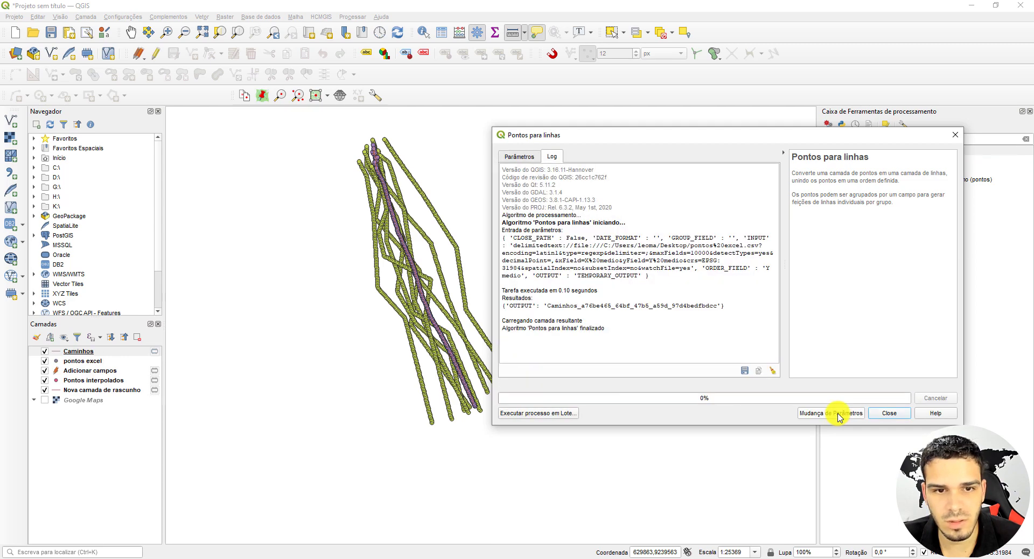
pyautogui.click(889, 413)
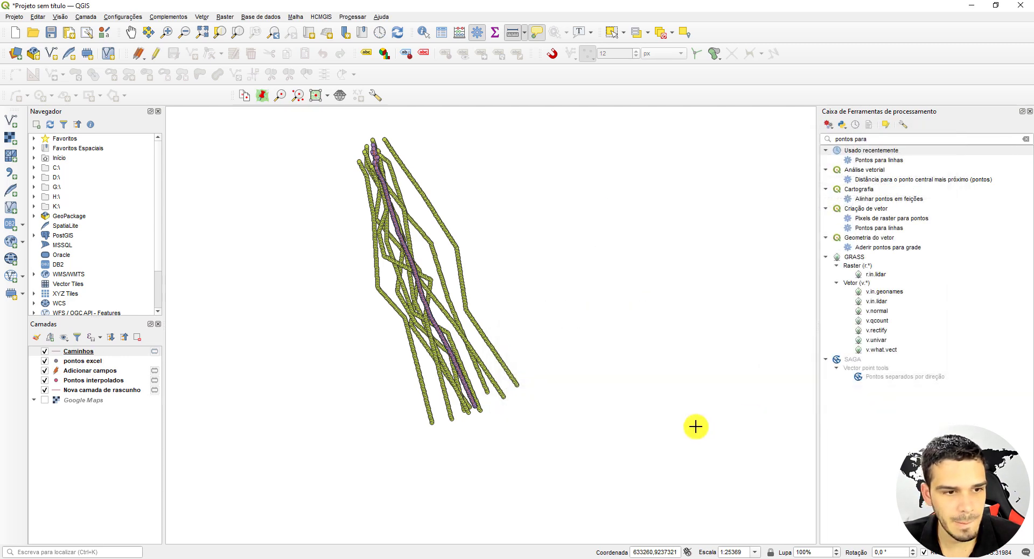
# Step: Hide the pontos excel, Adicionar campos, Pontos interpolados and Nova camada de rascunho layers, leaving only Caminhos displayed
pyautogui.click(44, 360)
pyautogui.click(44, 370)
pyautogui.click(44, 380)
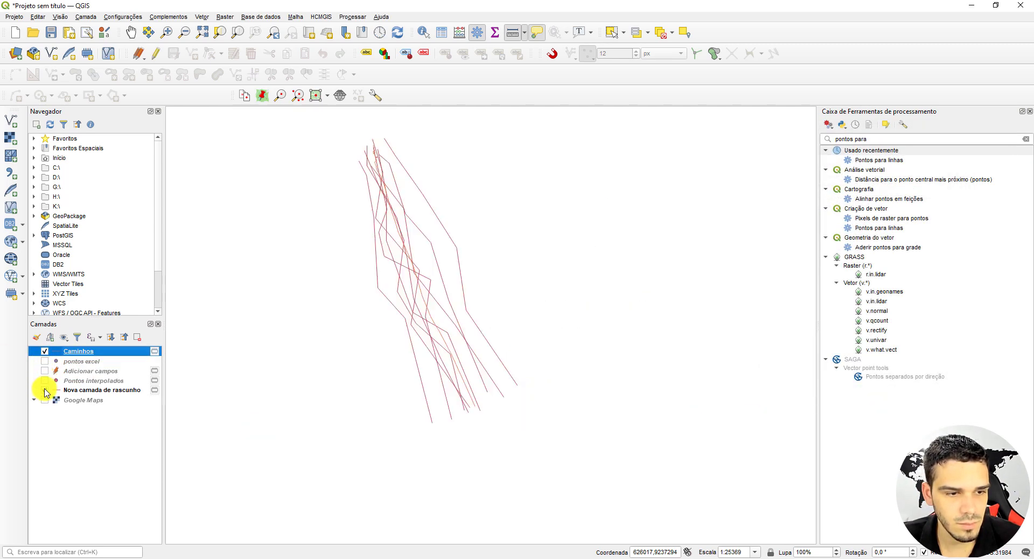
pyautogui.click(44, 390)
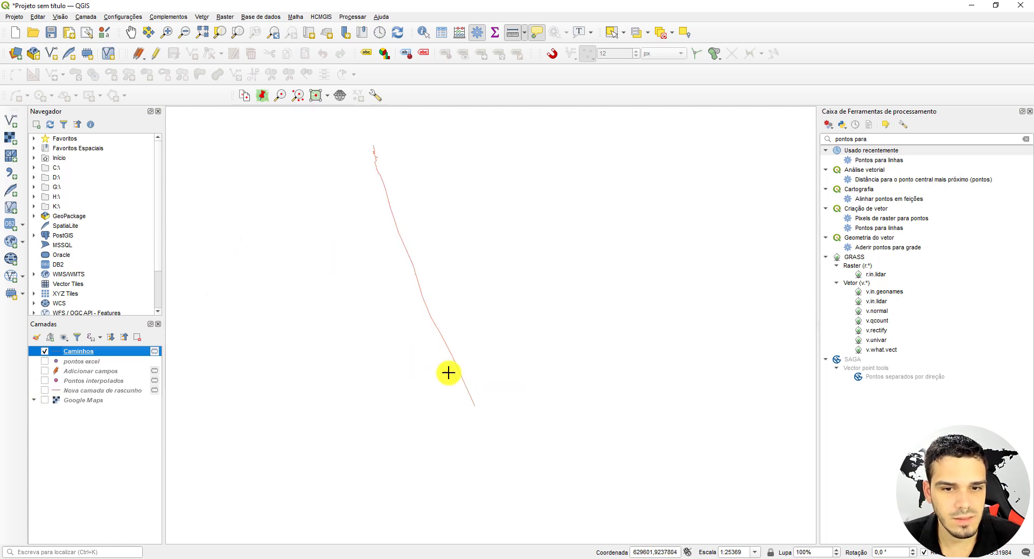
# Step: Examine the upper end of the Caminhos line up close, both alone and against the Nova camada de rascunho route lines
pyautogui.scroll(1, 447, 371)
pyautogui.moveTo(383, 189); pyautogui.dragTo(454, 378)
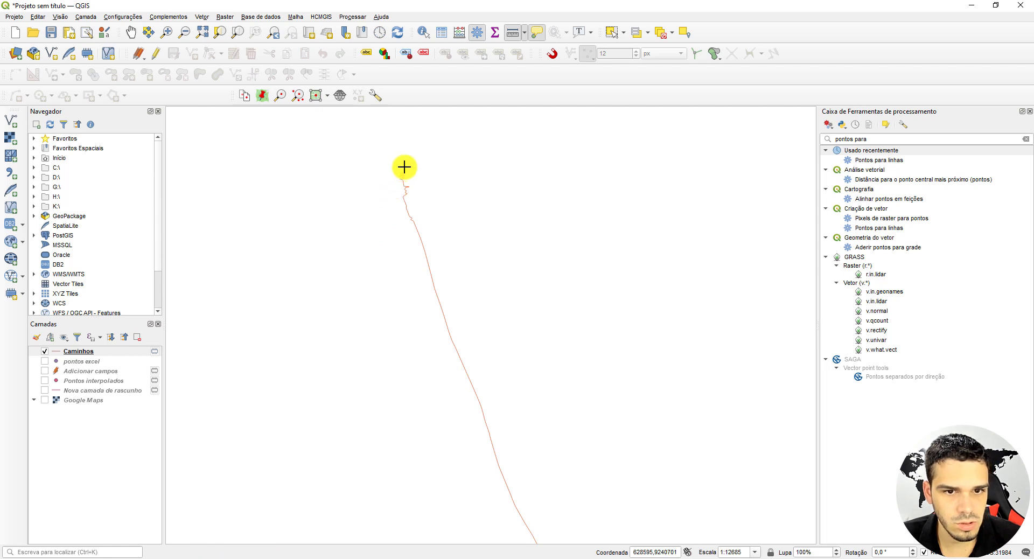
pyautogui.scroll(2, 404, 167)
pyautogui.click(46, 355)
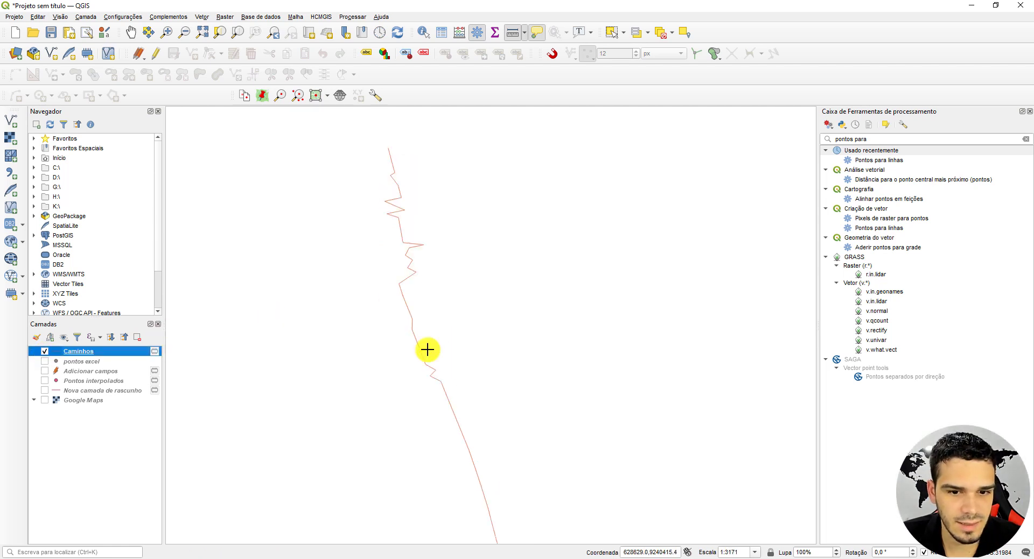
pyautogui.scroll(-1, 428, 352)
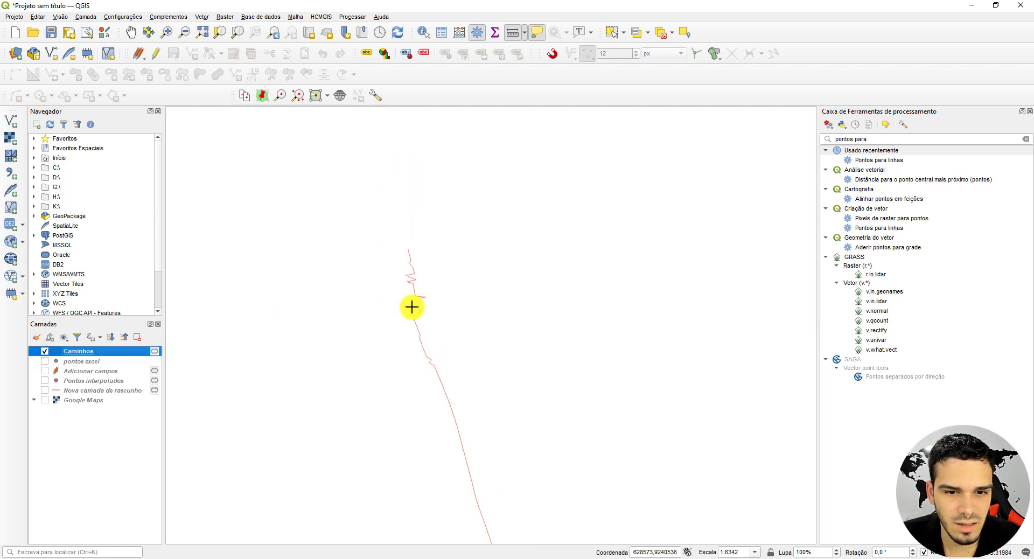
pyautogui.click(45, 390)
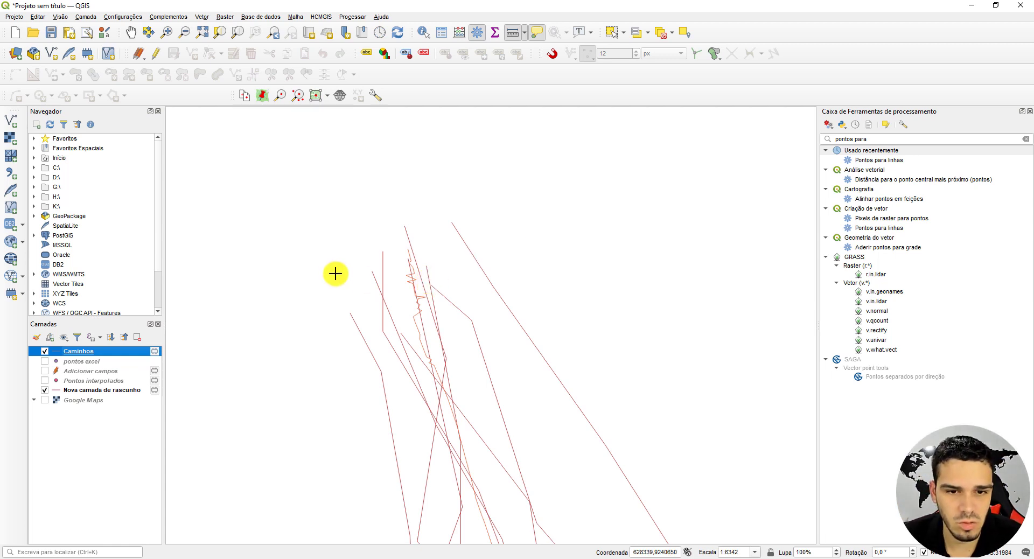
pyautogui.click(45, 390)
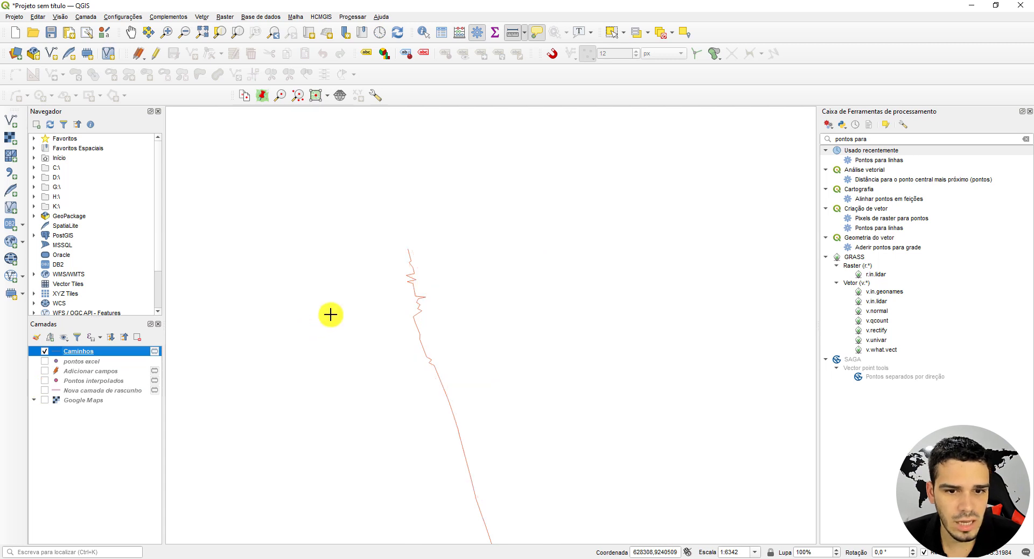
pyautogui.moveTo(418, 339); pyautogui.dragTo(441, 289)
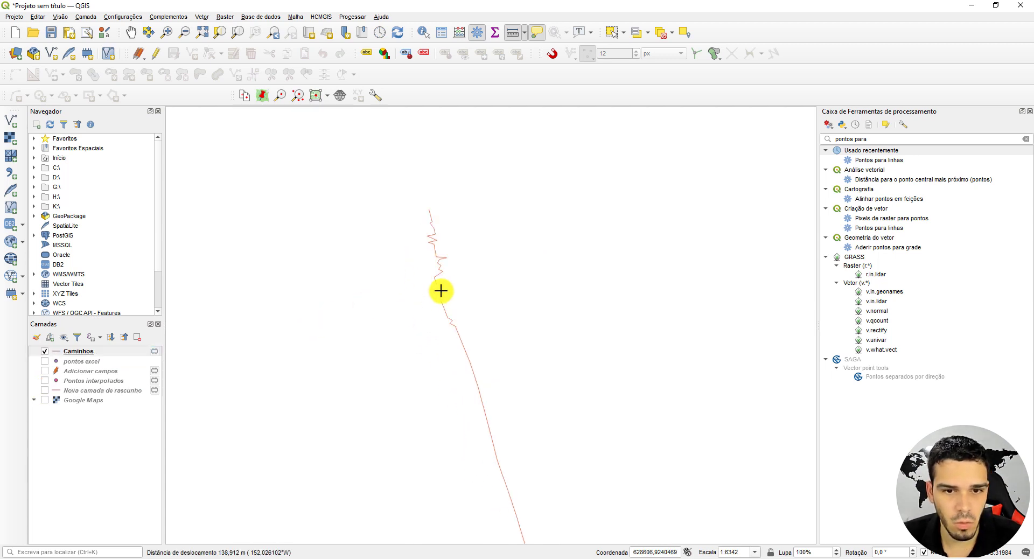
# Step: Show the Nova camada de rascunho layer again and set the Caminhos line width to 2,66 millimetres
pyautogui.scroll(-2, 328, 314)
pyautogui.click(44, 390)
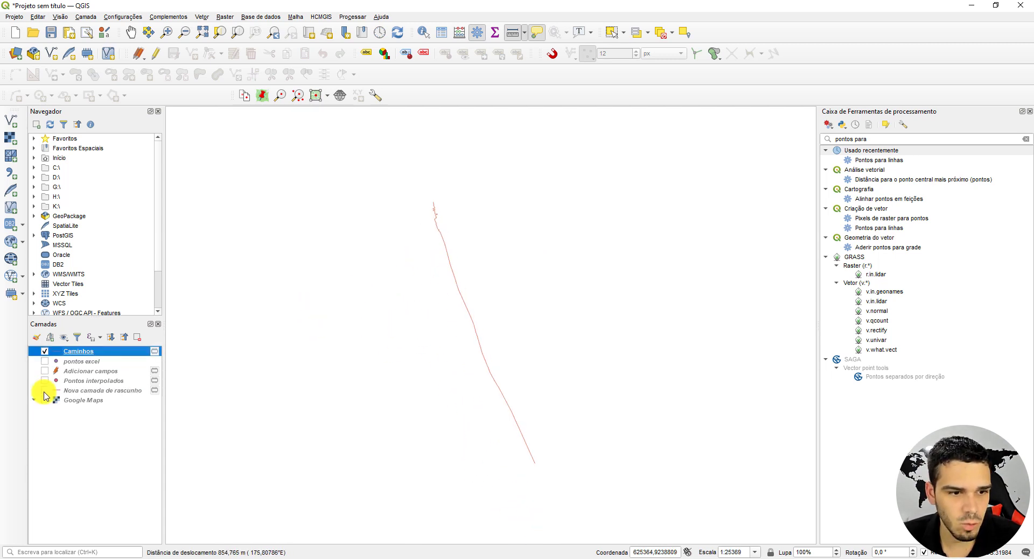
pyautogui.click(36, 337)
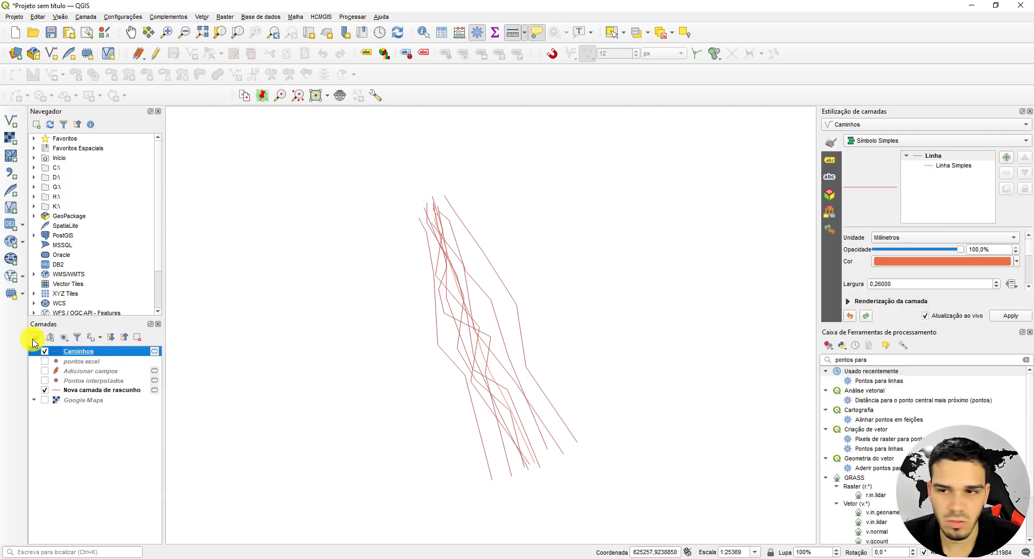
pyautogui.click(1029, 332)
pyautogui.scroll(6, 1003, 281)
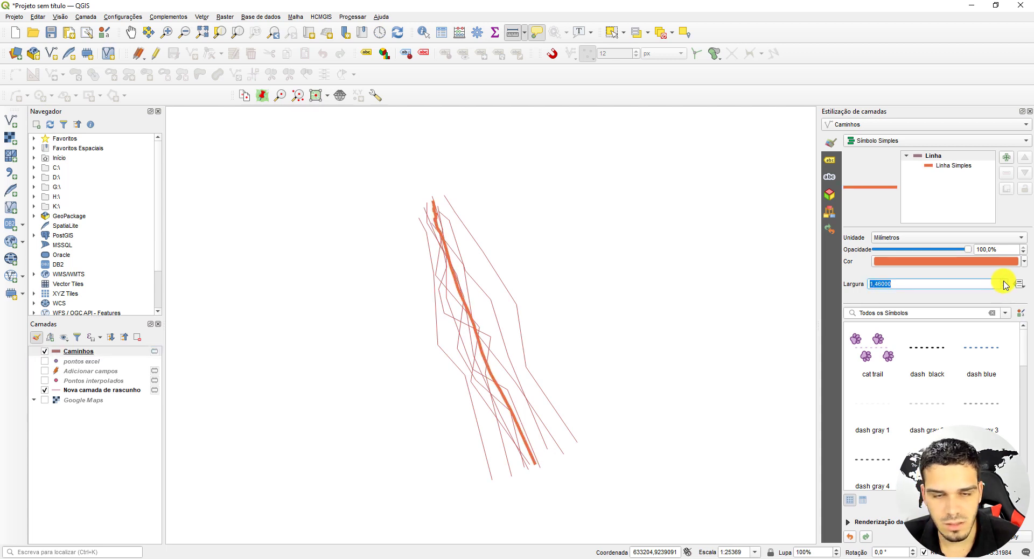
pyautogui.scroll(6, 1002, 284)
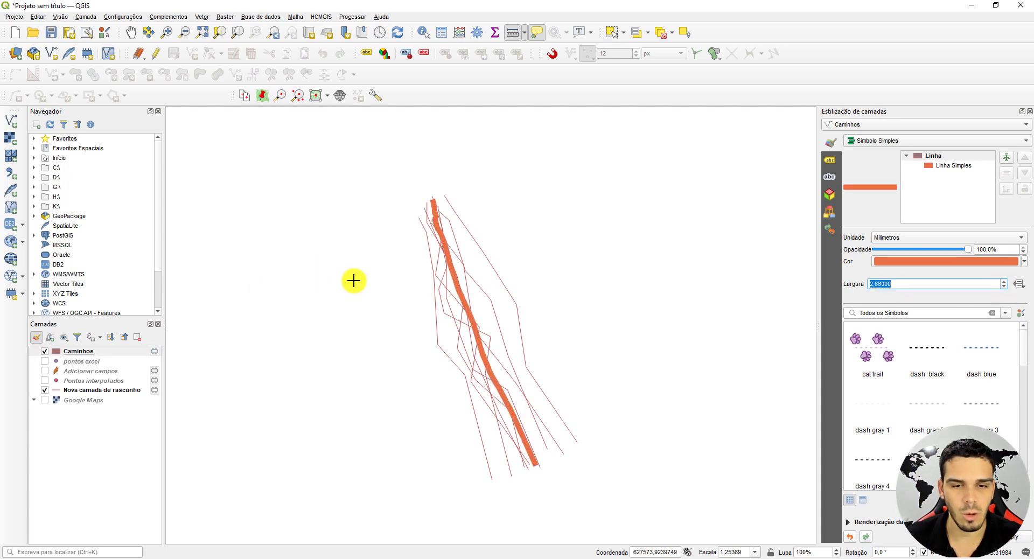